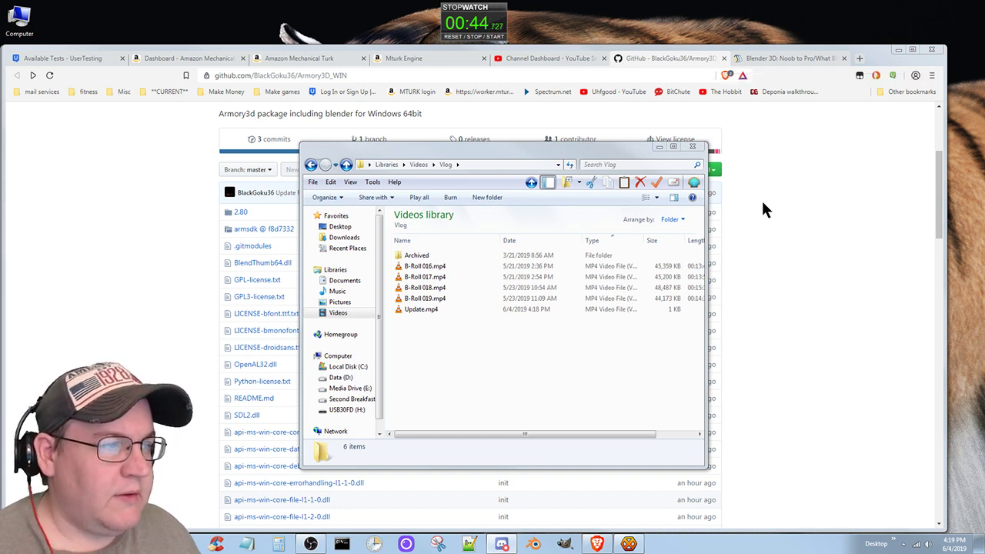
- Bring the Armory3D_WIN GitHub repository page to the front and view its header and description
left_click(136, 163)
scroll(147, 171, "up", 3)
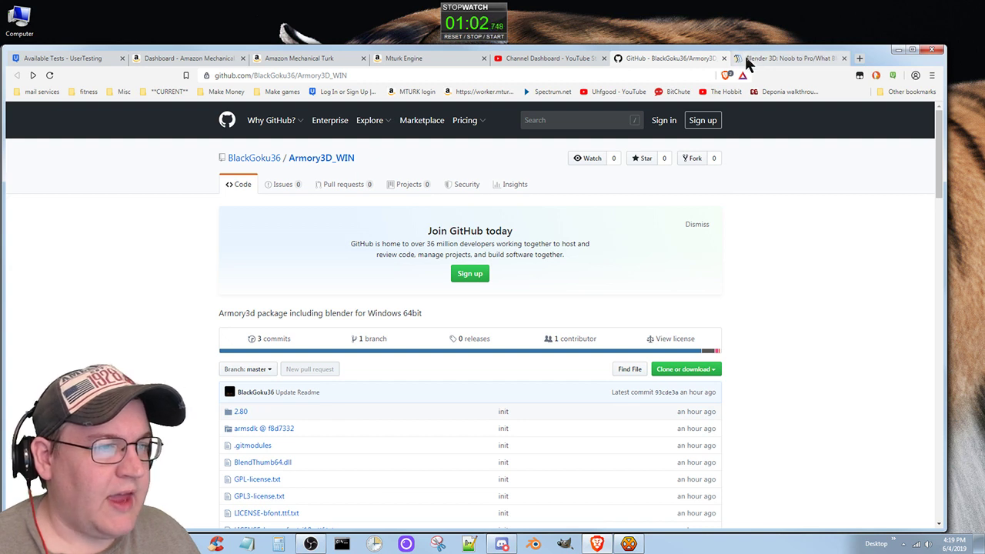
mouse_move(468, 131)
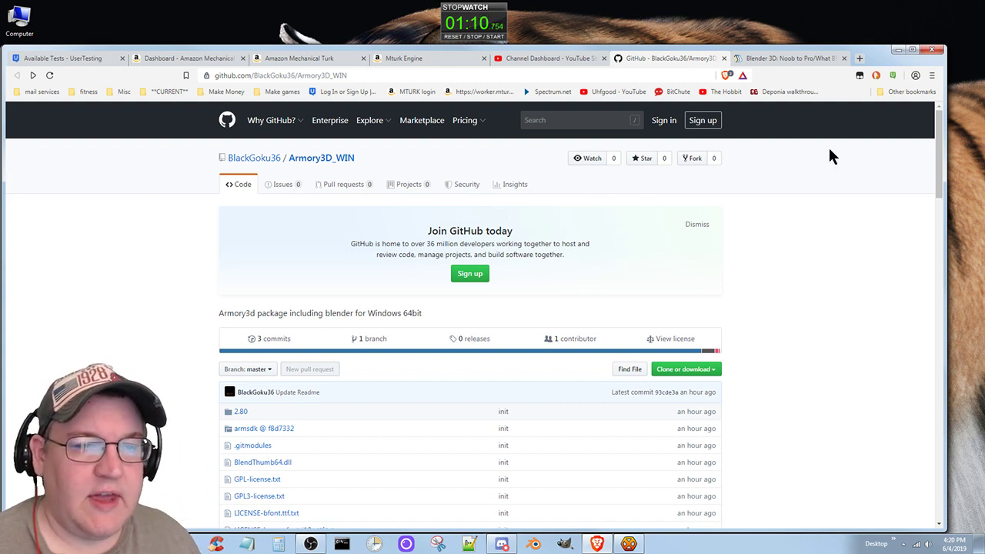
- Minimize the GitHub browser and Vlog folder windows and bring the Firefox window to the front
left_click(895, 49)
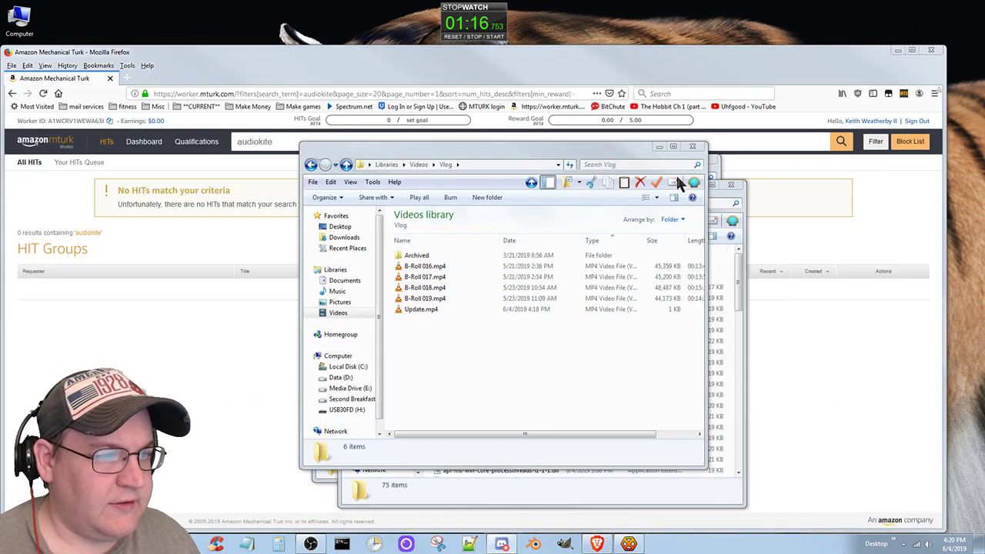
left_click(659, 146)
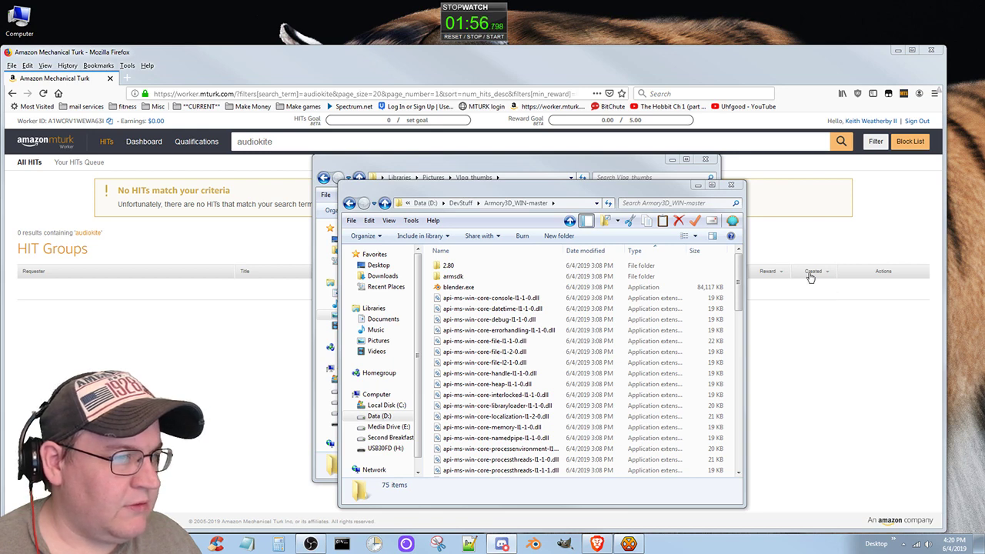
left_click(603, 57)
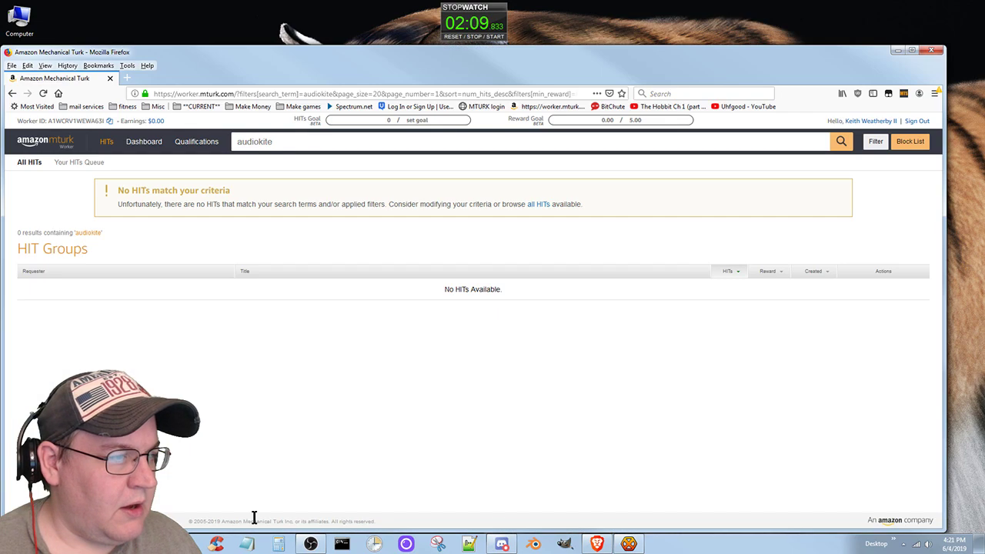
- Switch back to the Brave browser, review the Armory3D_WIN repository owner's profile and close that GitHub page
left_click(597, 544)
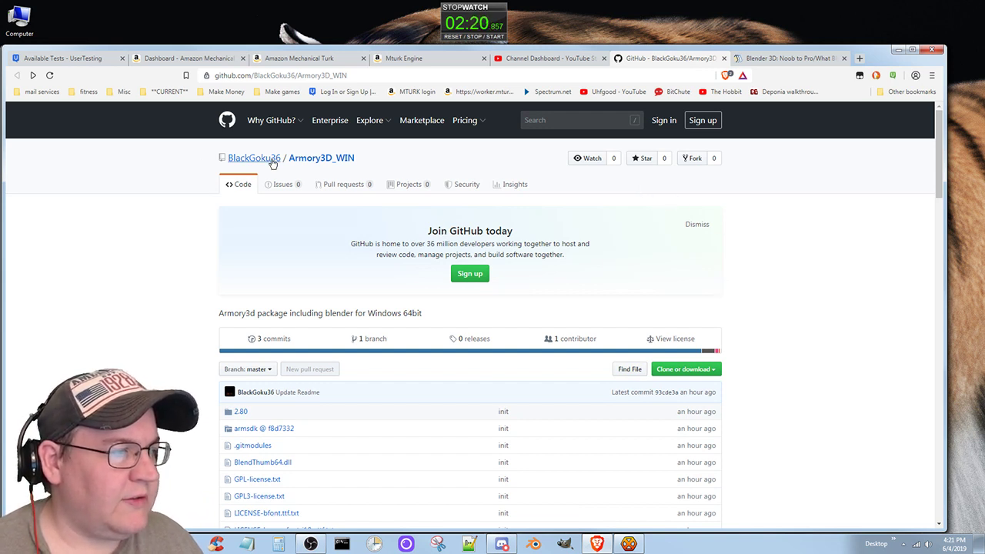
mouse_move(272, 164)
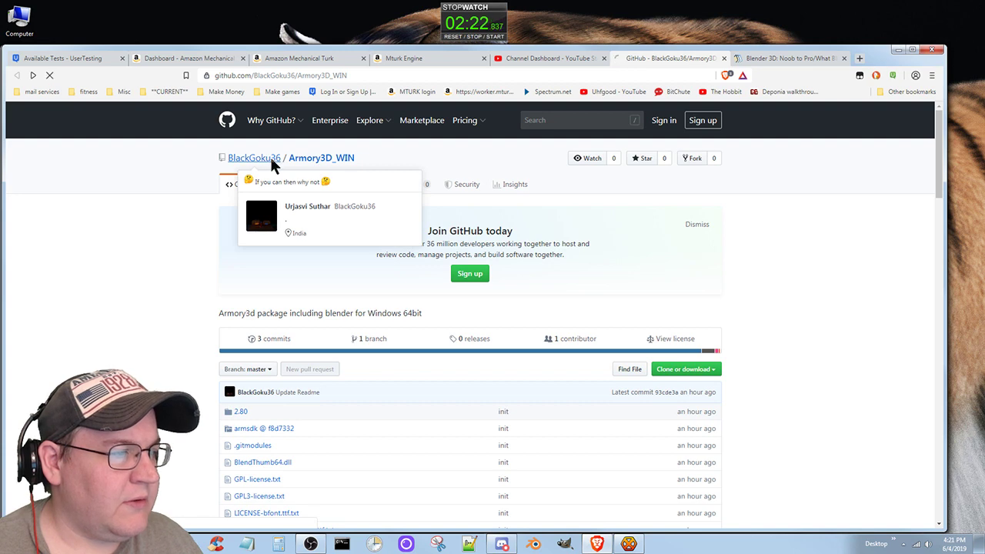
left_click(271, 158)
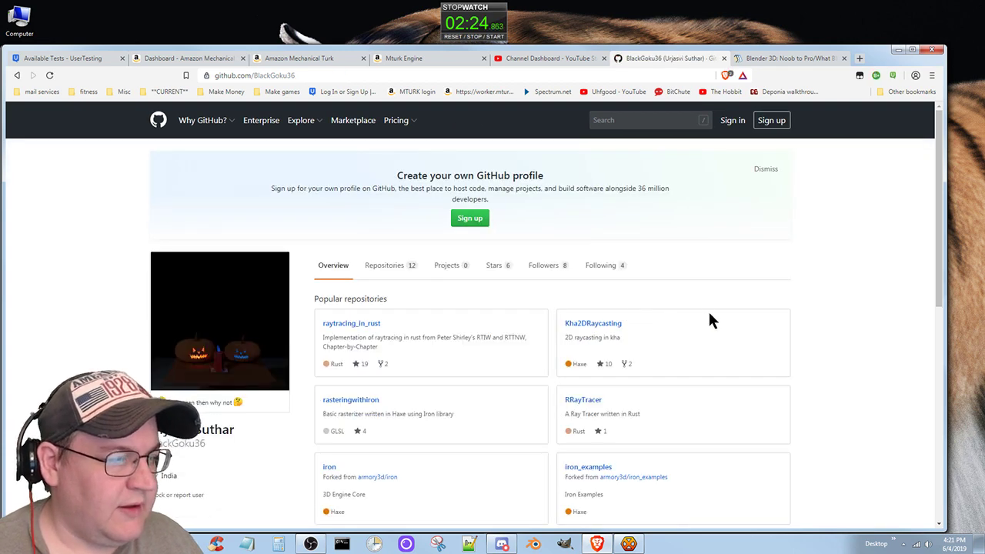
scroll(703, 292, "down", 1)
scroll(705, 297, "down", 1)
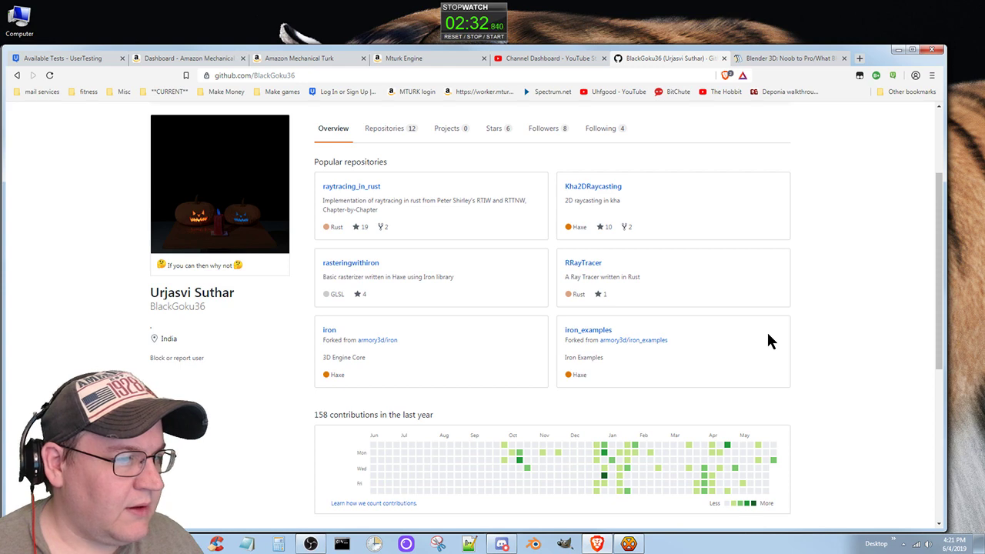
left_click(724, 59)
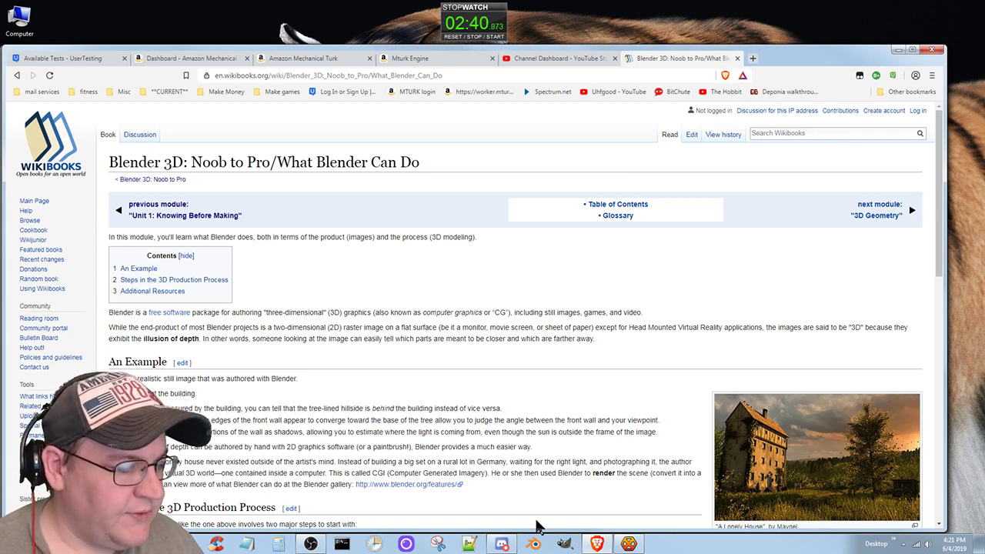
- Switch to the Armory3D_WIN-master folder in Windows Explorer and launch blender.exe from it
mouse_move(246, 543)
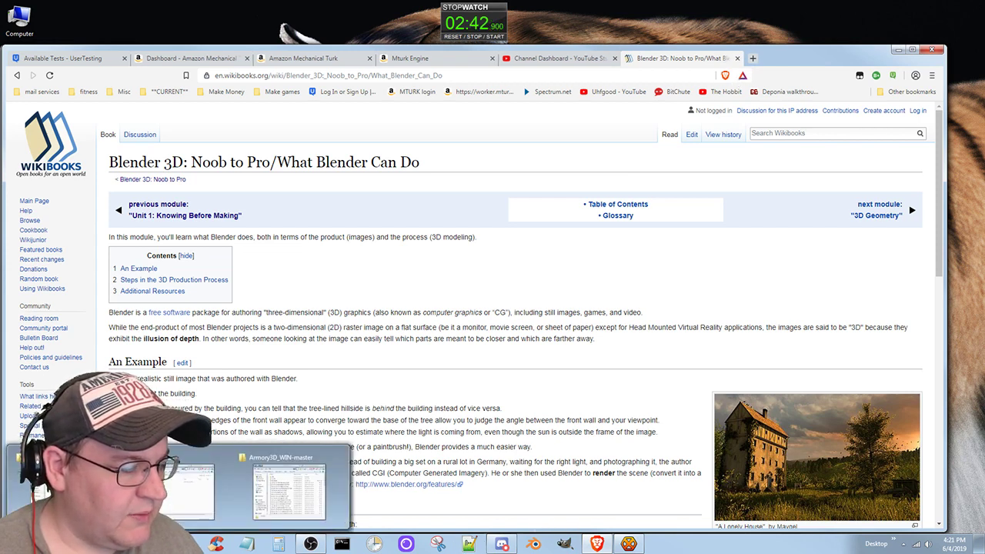
left_click(304, 498)
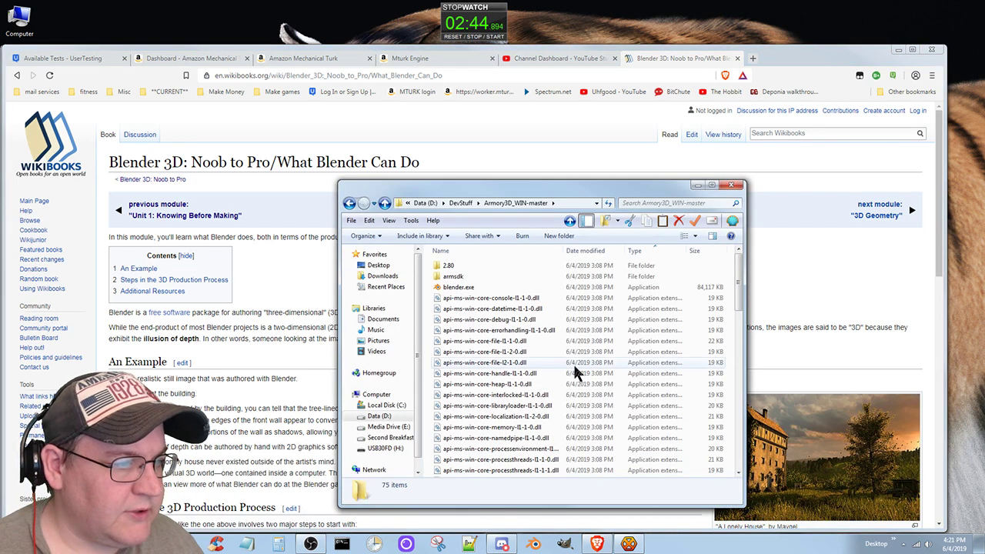
double_click(461, 289)
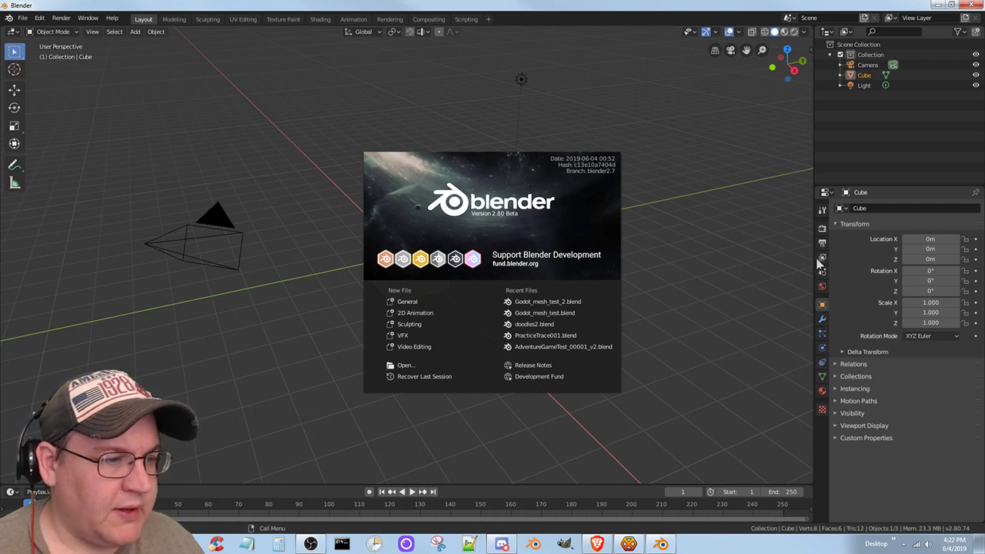
- Restore the Blender window from full screen and shrink it to leave the desktop visible above and beside it
left_click(952, 6)
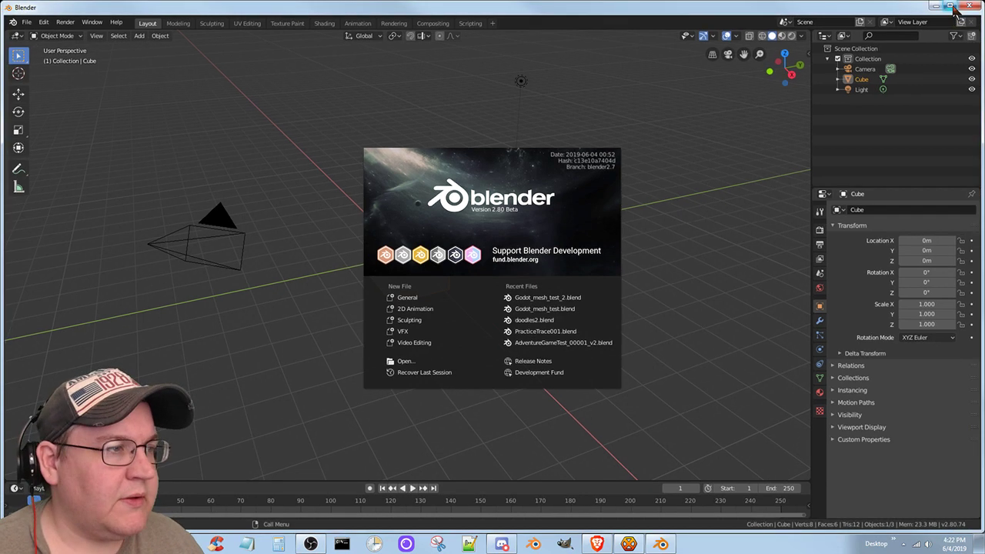
left_click_drag(806, 3, 800, 43)
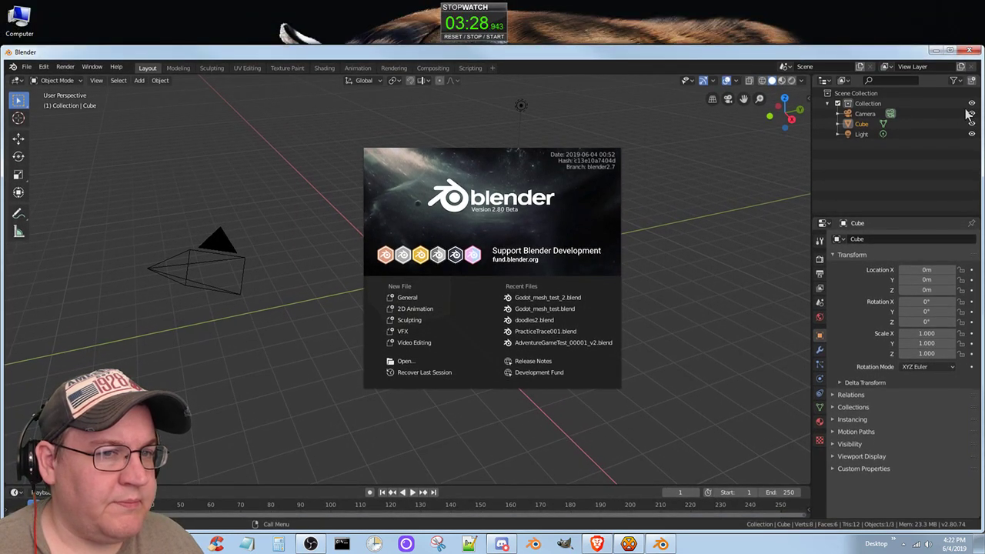
left_click_drag(981, 107, 949, 108)
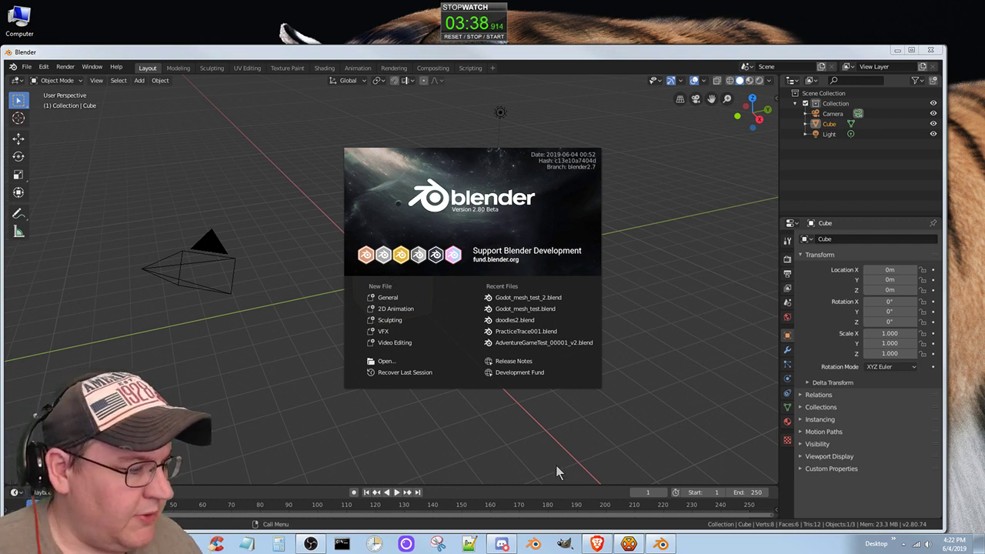
- Switch to Windows Explorer and check the Practice and ArmoryData_03012019 folders inside DevStuff
mouse_move(179, 544)
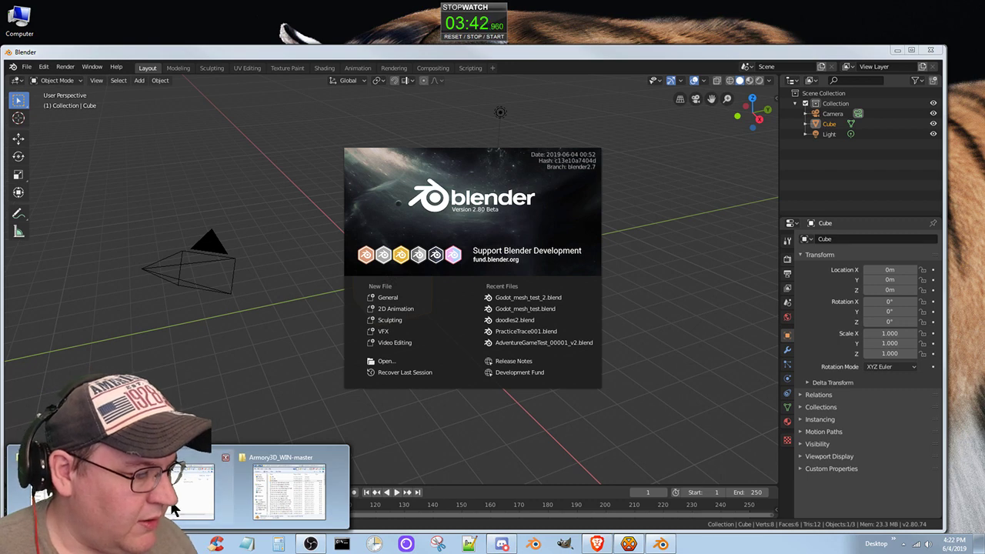
left_click(286, 490)
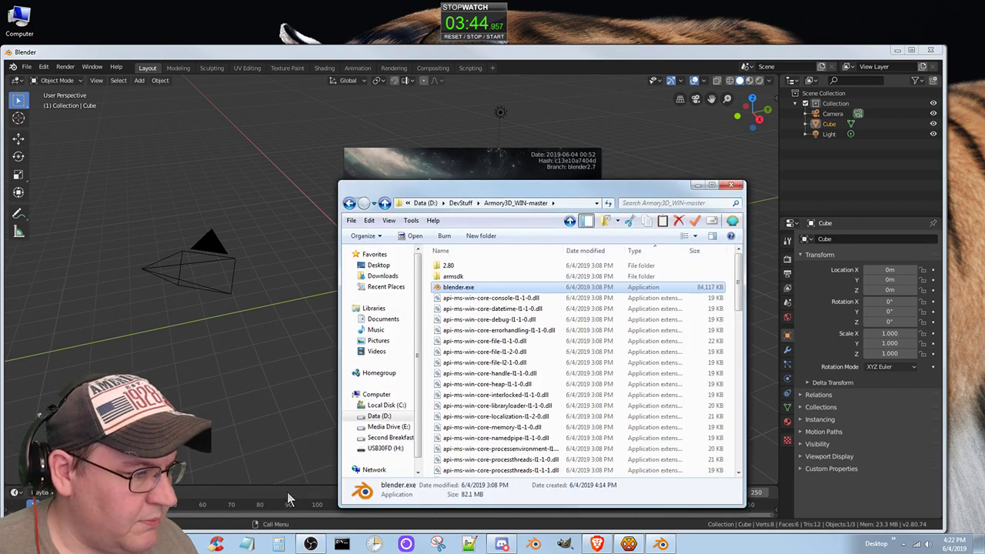
left_click(385, 202)
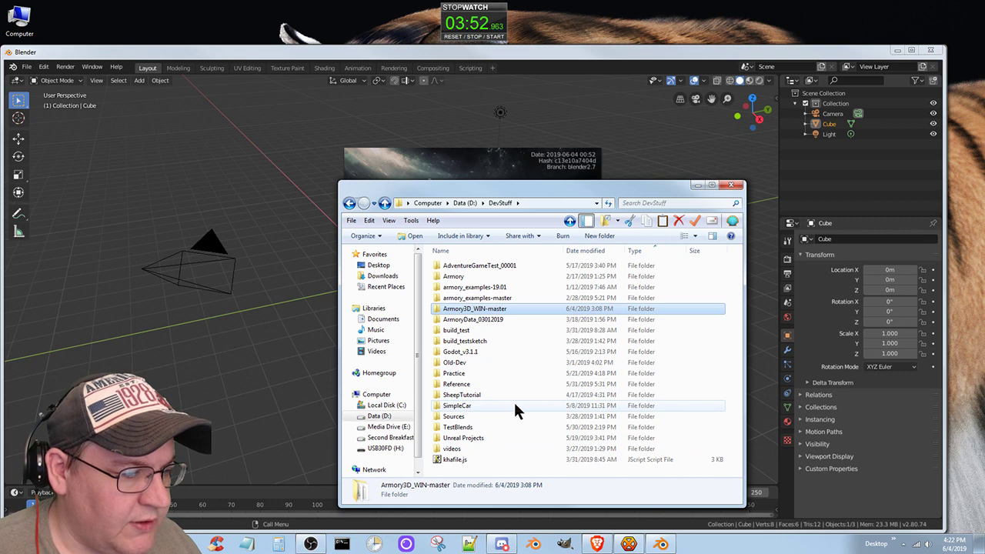
double_click(452, 376)
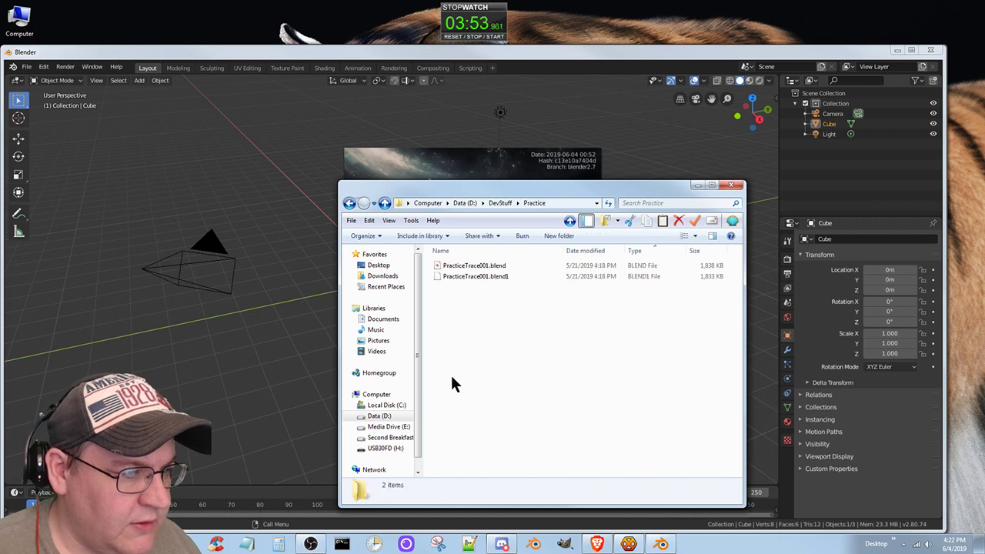
left_click(349, 202)
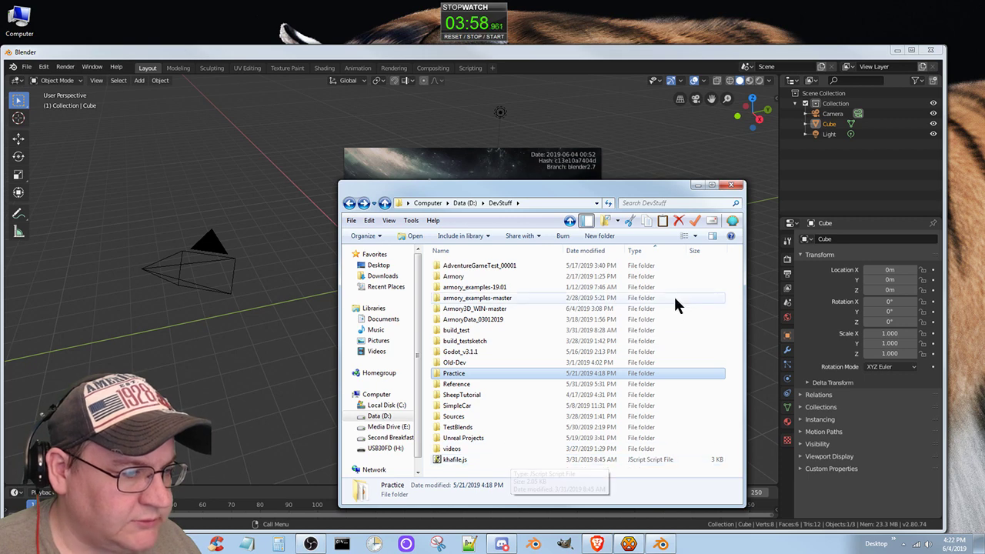
double_click(471, 320)
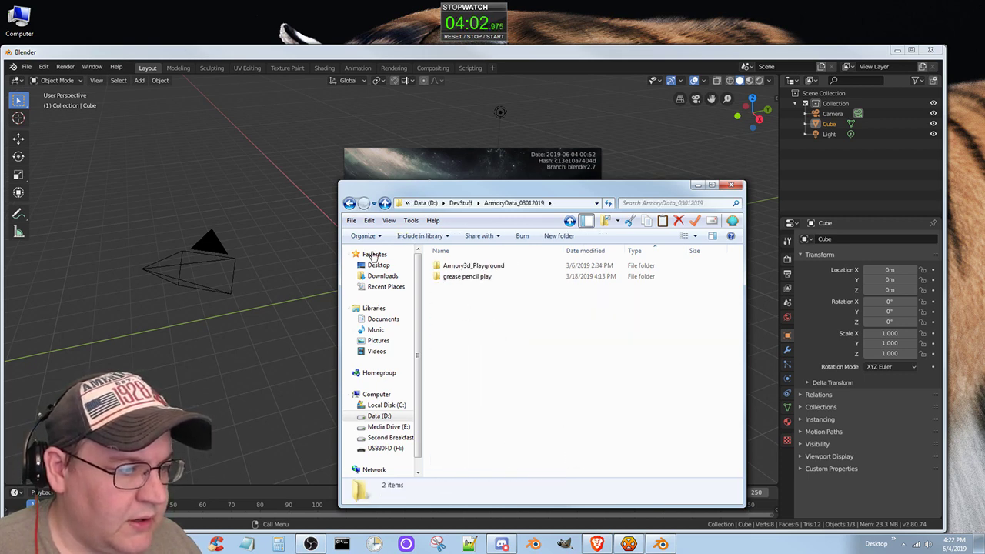
left_click(350, 204)
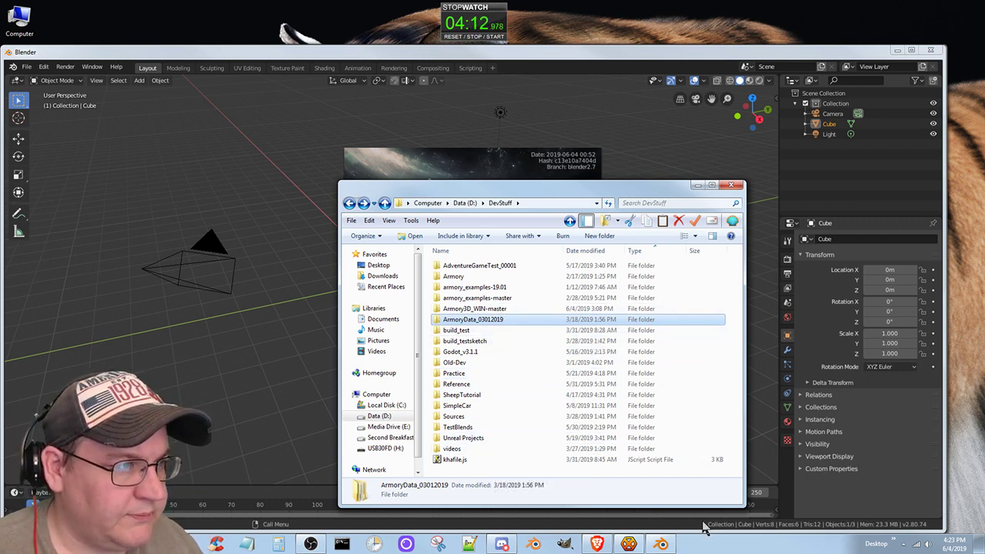
- Create a new folder named ArmoryData_06042019 inside DevStuff
right_click(490, 465)
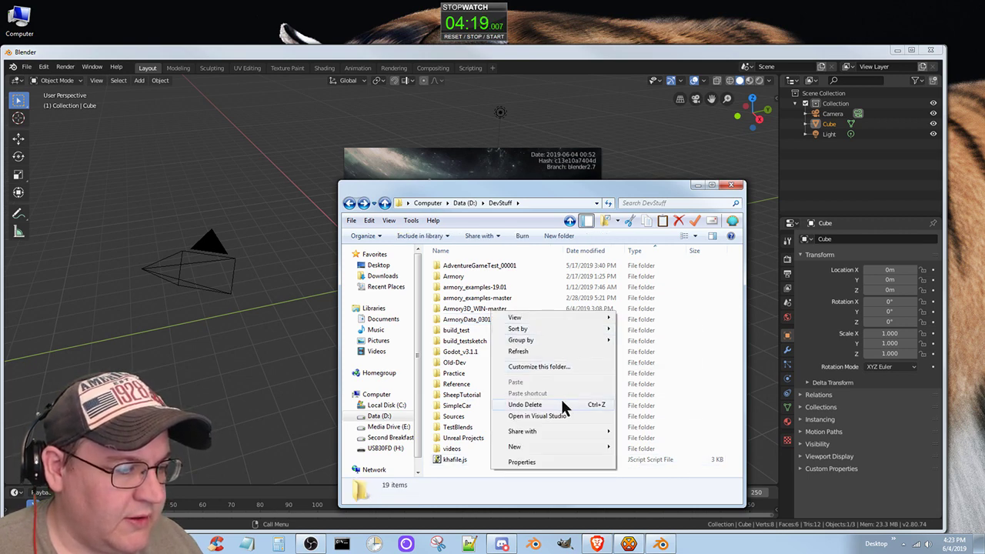
left_click(567, 447)
left_click(634, 447)
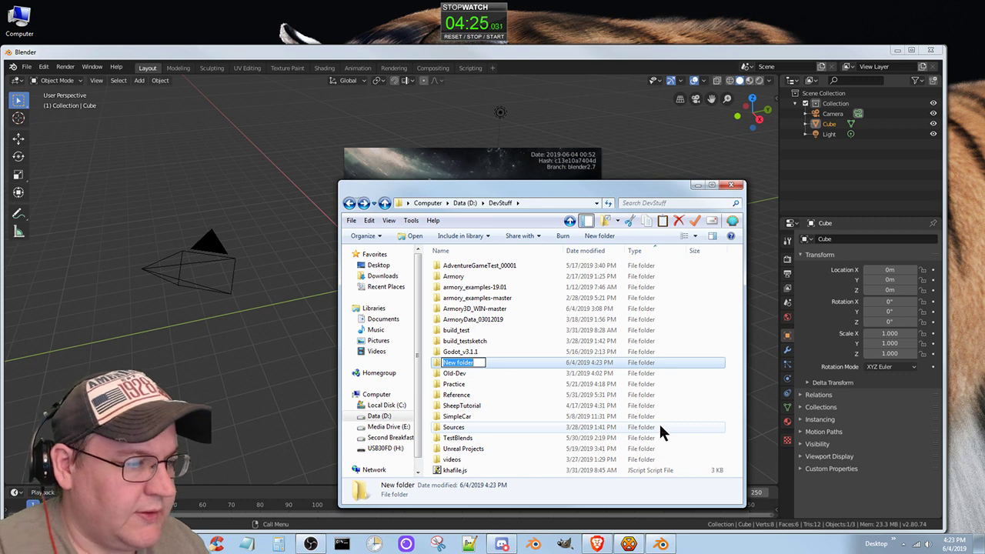
type("Armo")
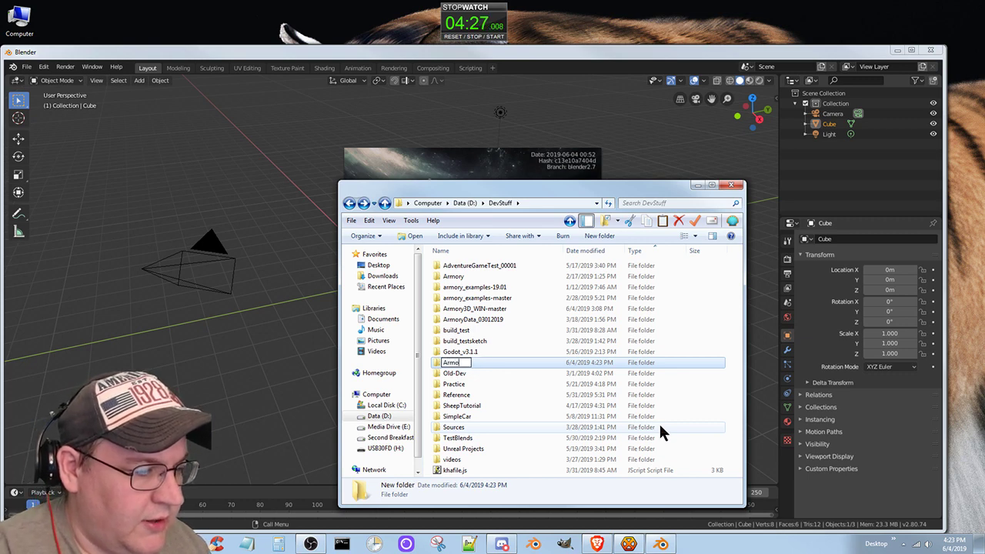
key("BackSpace")
key("BackSpace")
key("BackSpace")
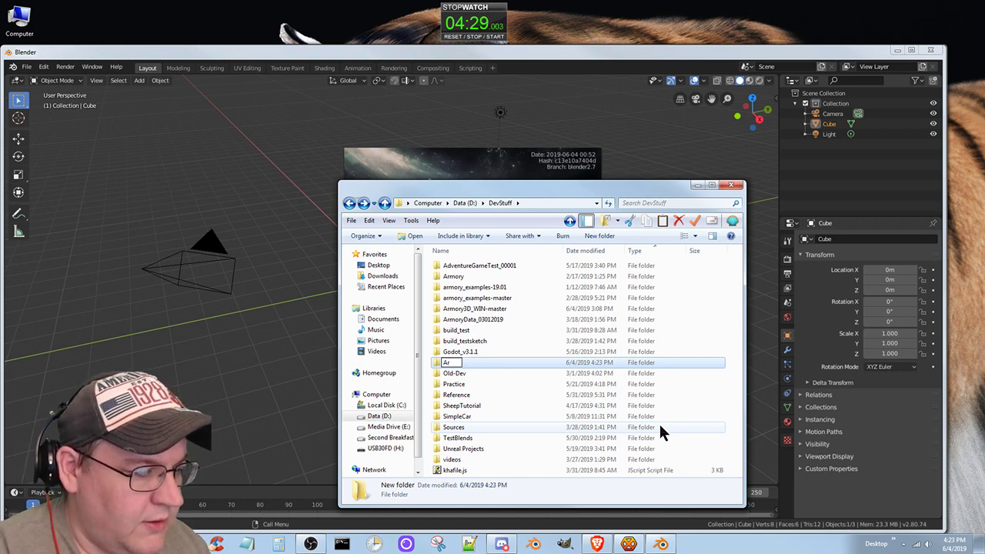
type("moryData_")
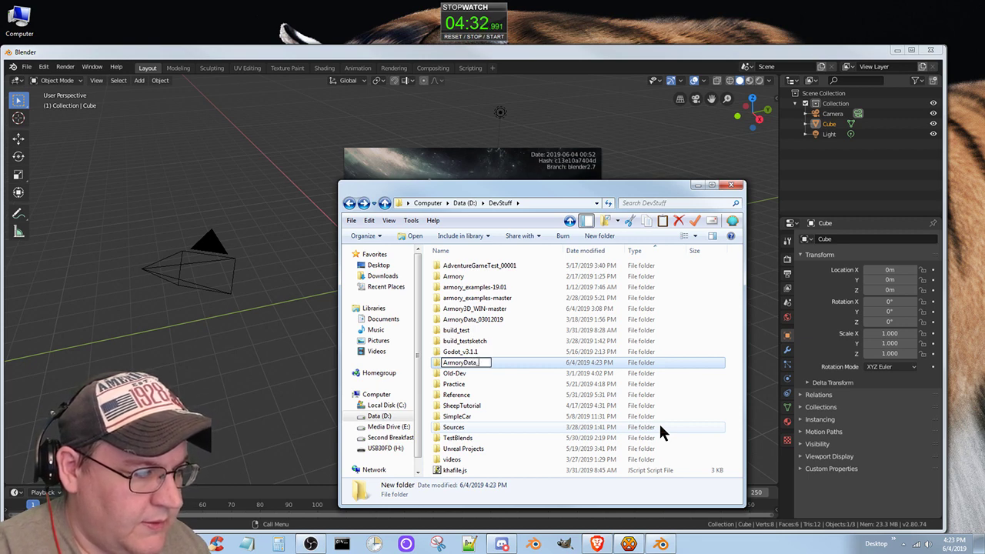
type("0")
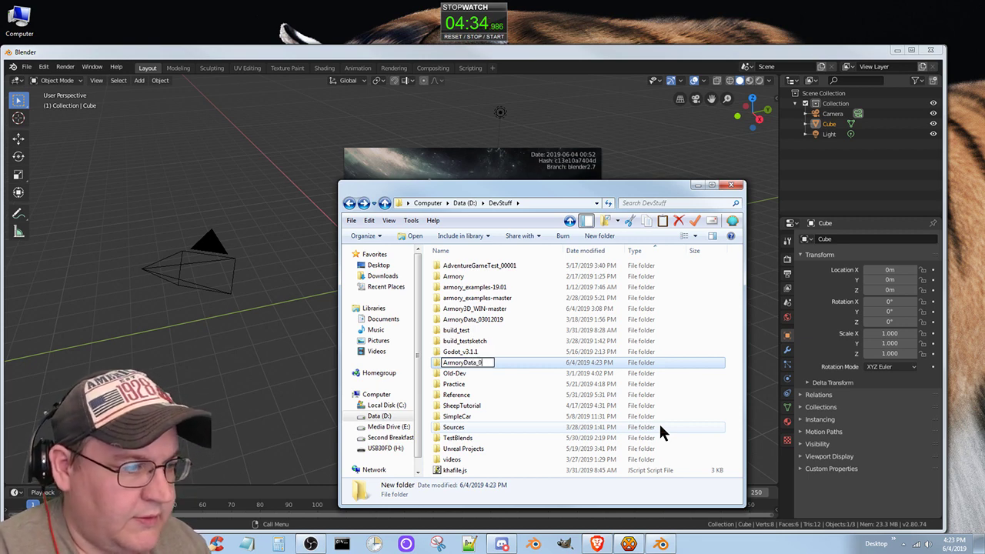
type("6")
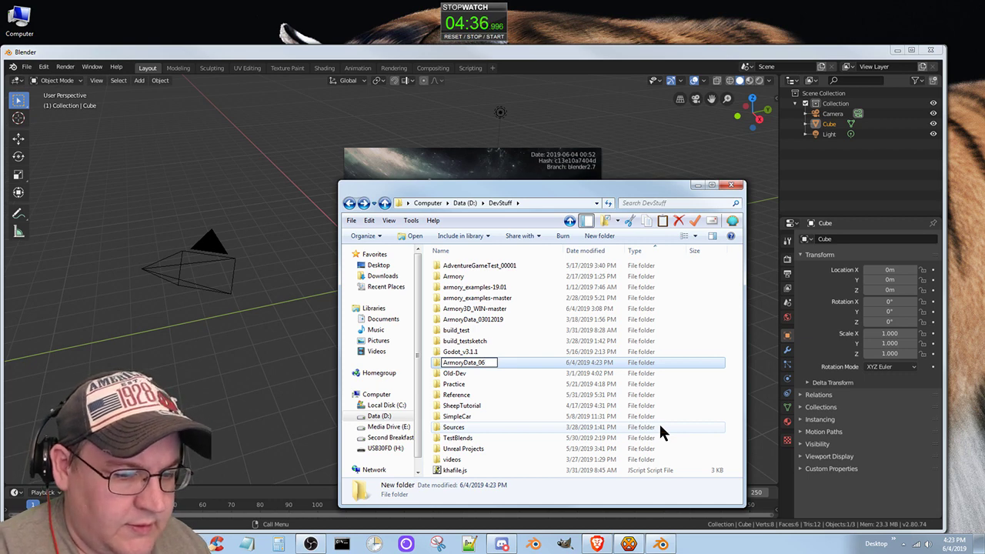
type("_04")
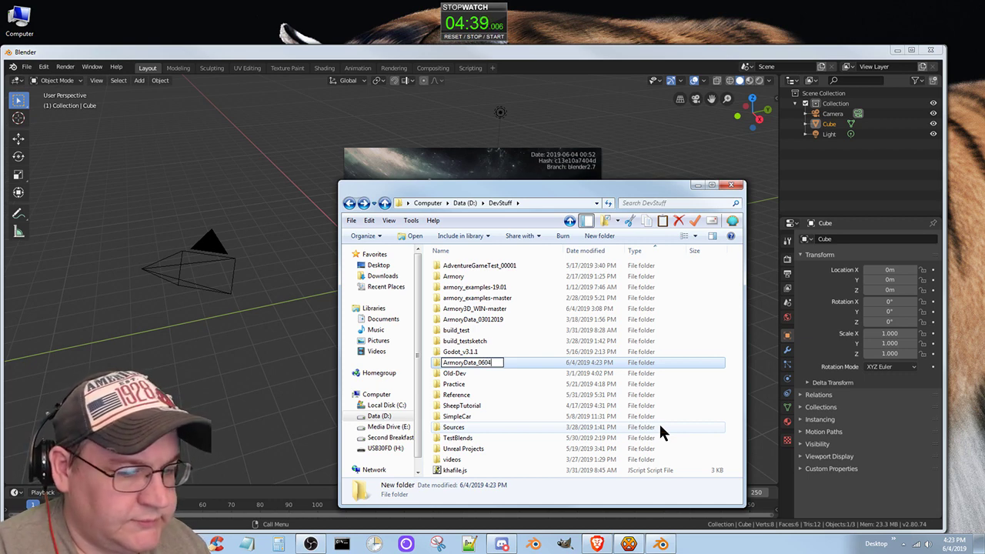
type("2019")
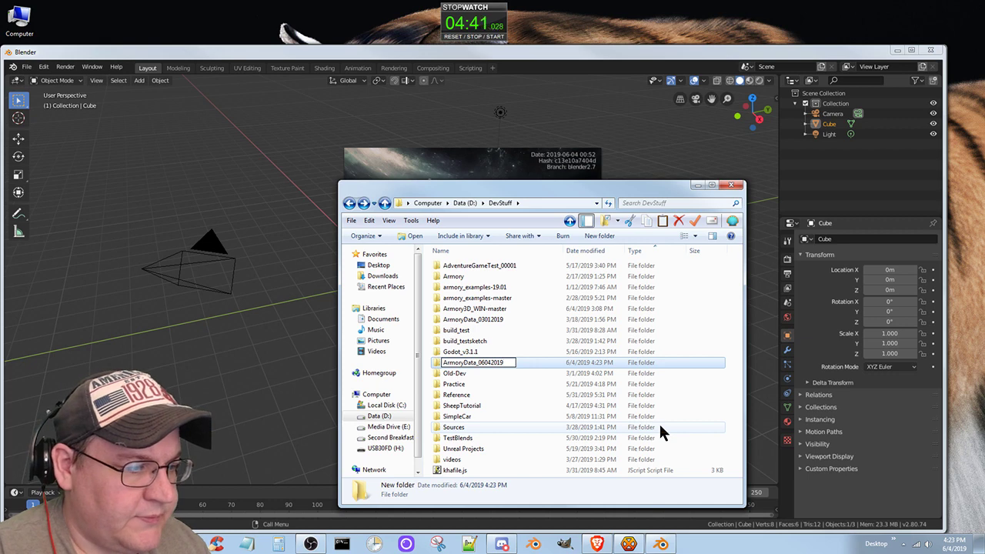
key("Return")
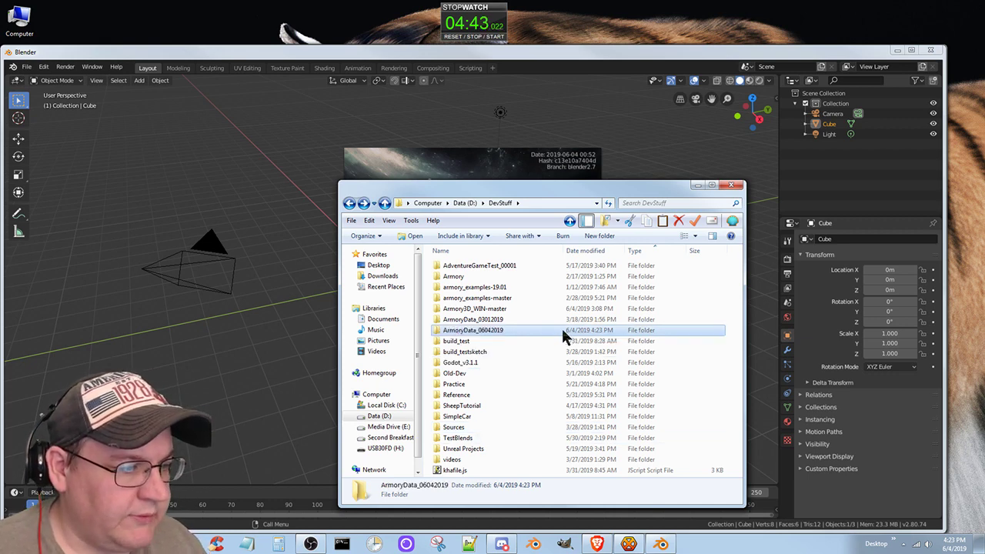
- Examine the contents of the build_test and build_testsketch folders in DevStuff
left_click(466, 343)
double_click(465, 346)
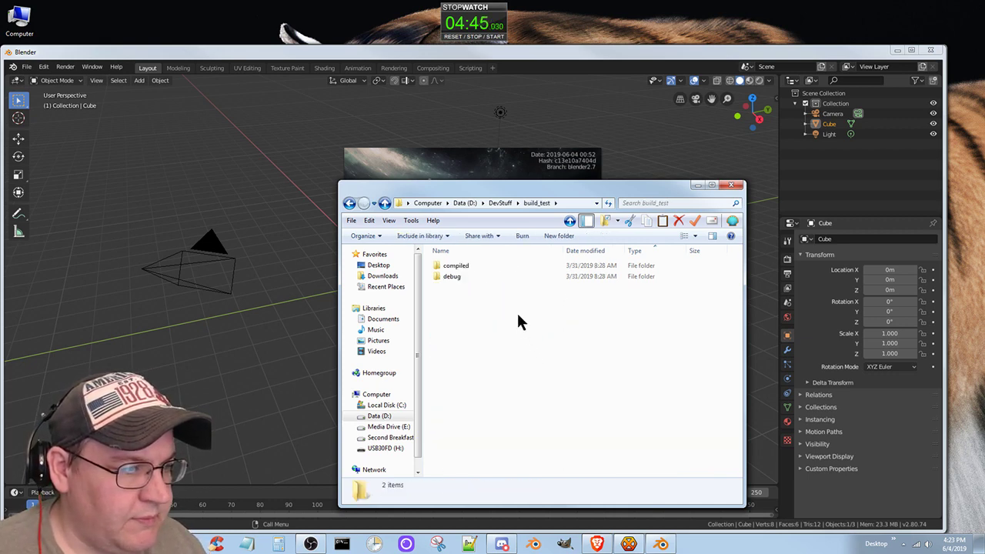
left_click(348, 203)
double_click(465, 350)
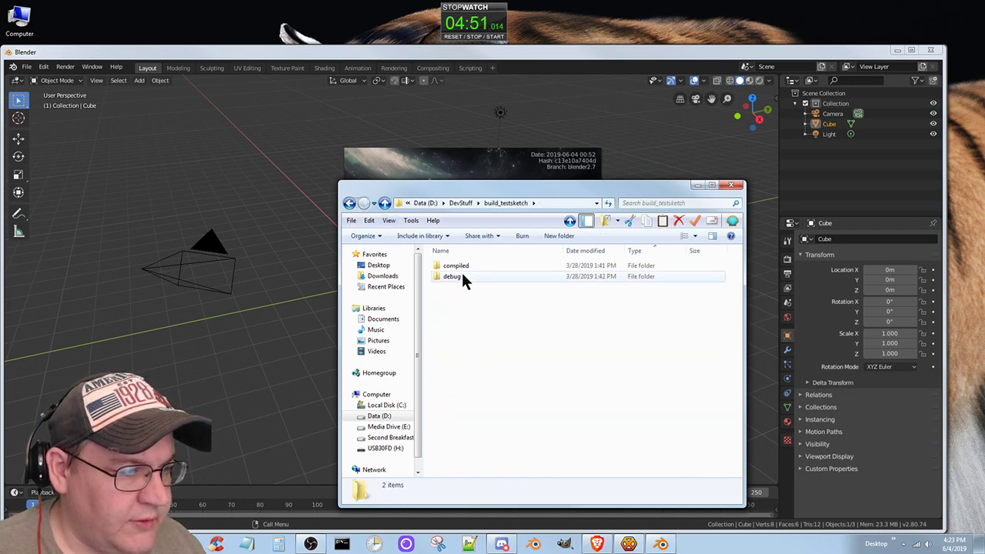
- Check the compiled and AdventureGameTest_00001 folders, and move AdventureGameTest_00001, build_test and build_testsketch into ArmoryData_06042019
double_click(456, 267)
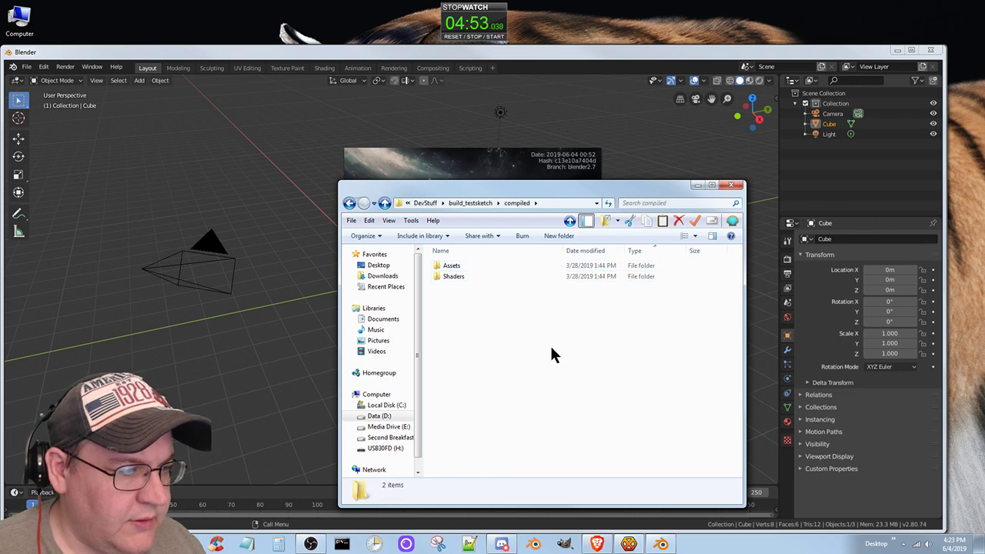
left_click(349, 204)
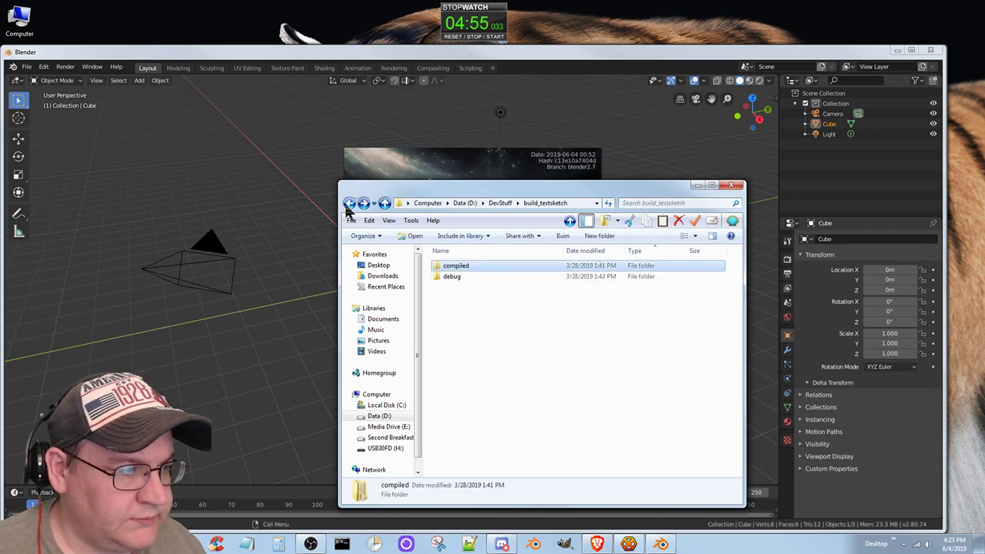
left_click(349, 203)
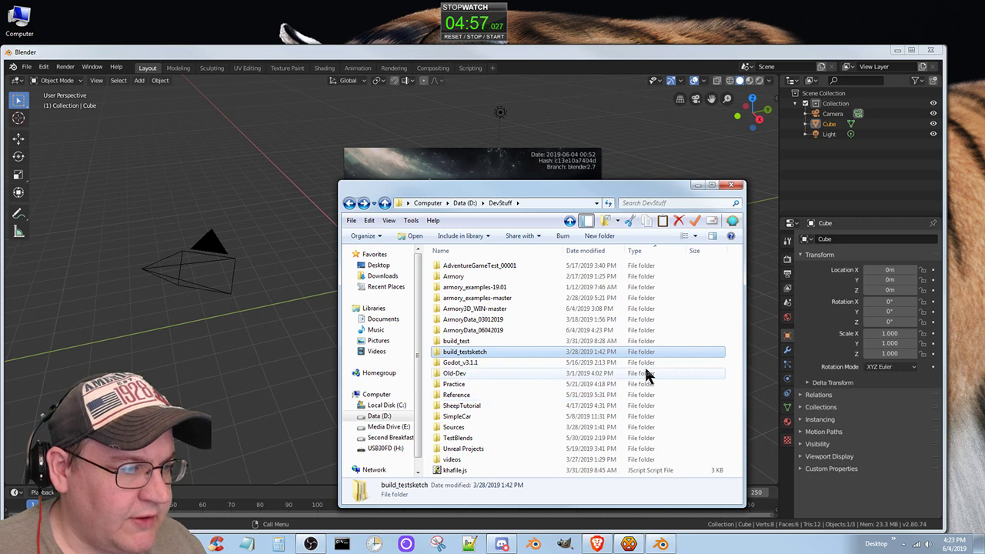
double_click(478, 266)
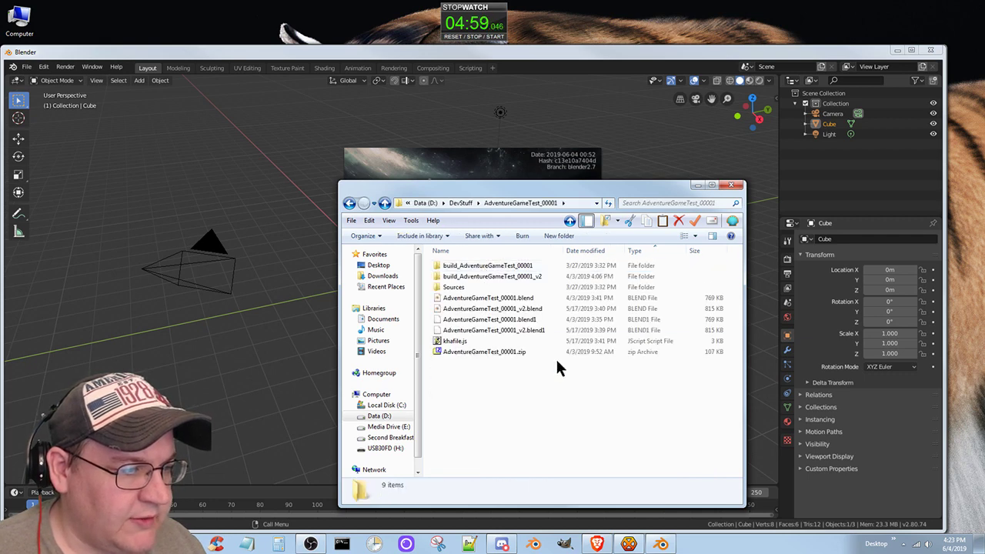
left_click(349, 203)
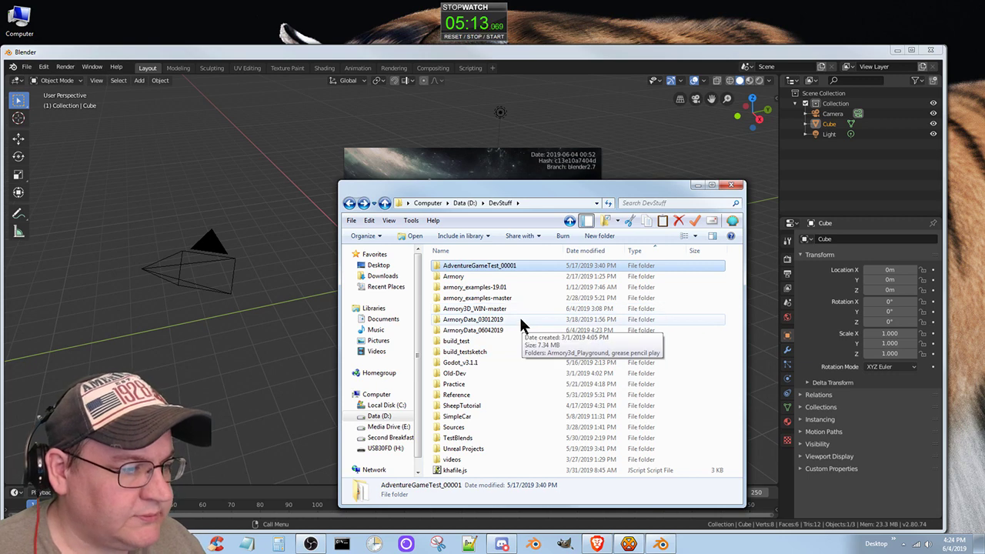
left_click(462, 342, "ctrl")
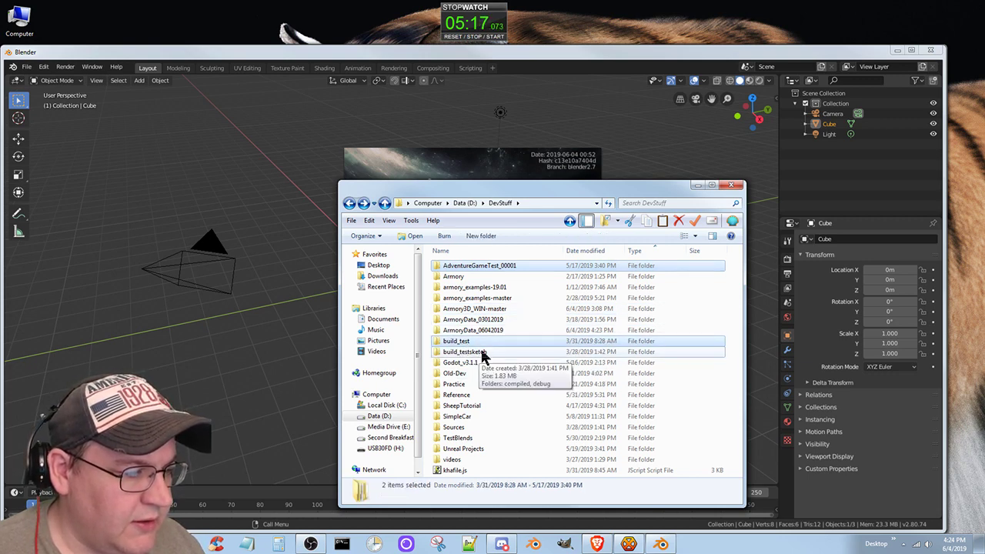
left_click(481, 352, "ctrl")
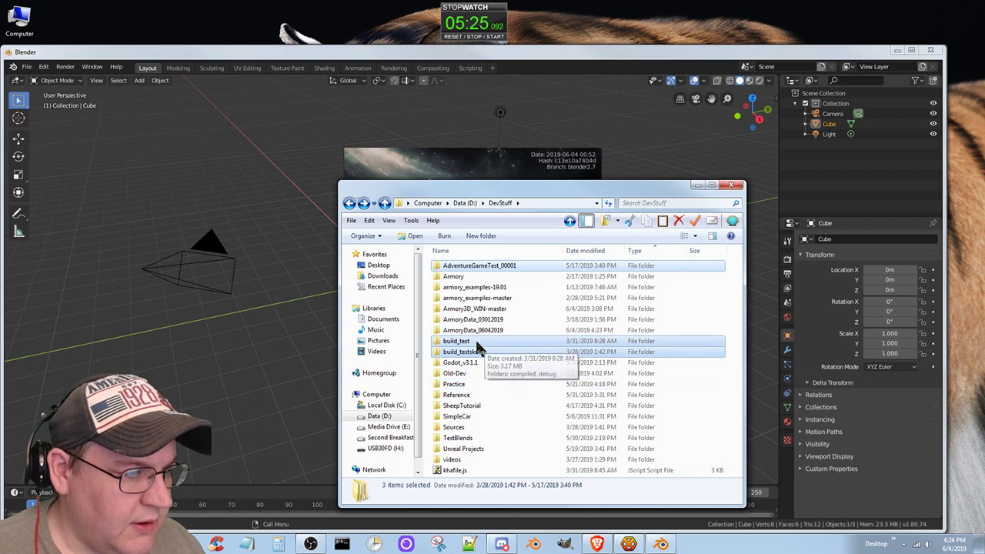
left_click_drag(458, 343, 481, 330)
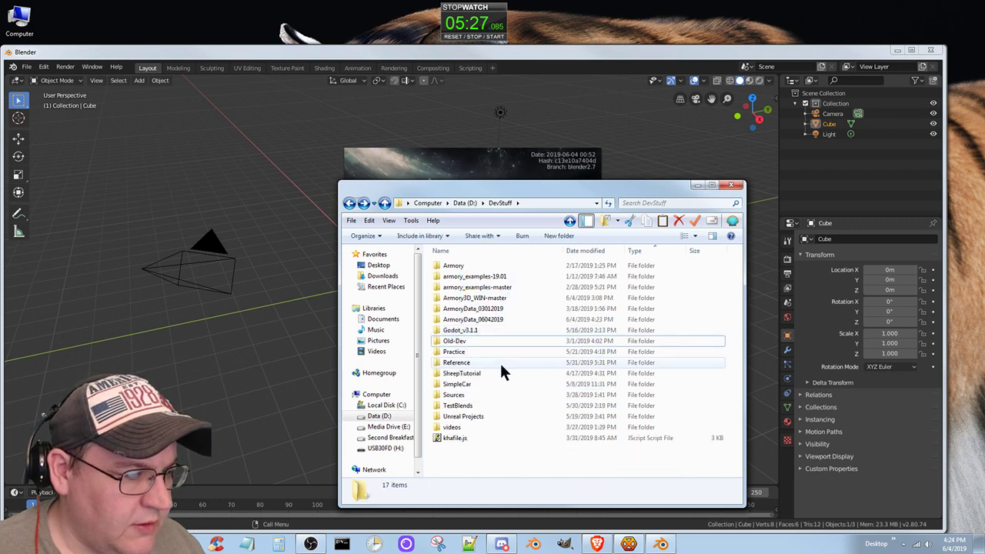
- Check the contents of the Practice folder and move it into ArmoryData_06042019
left_click(460, 353)
double_click(455, 353)
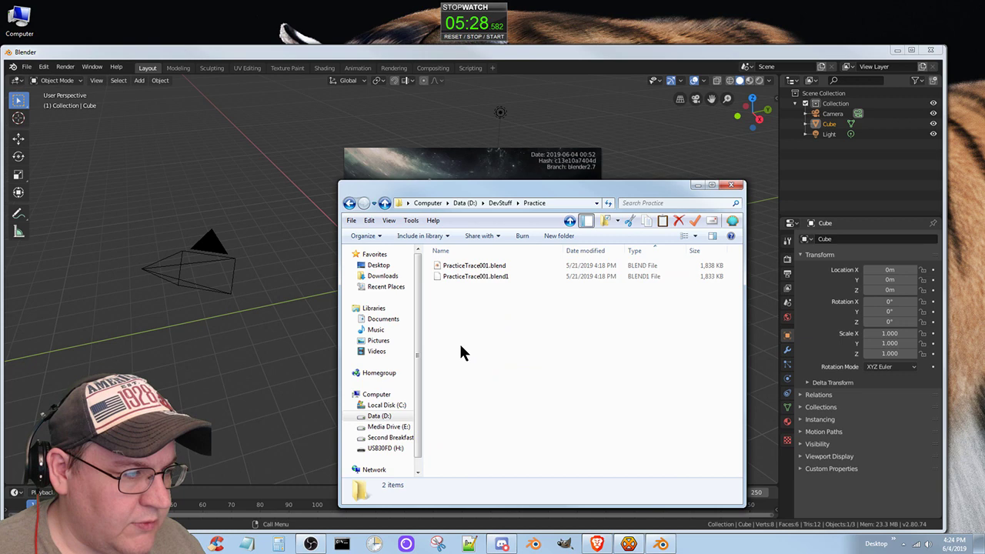
left_click(349, 203)
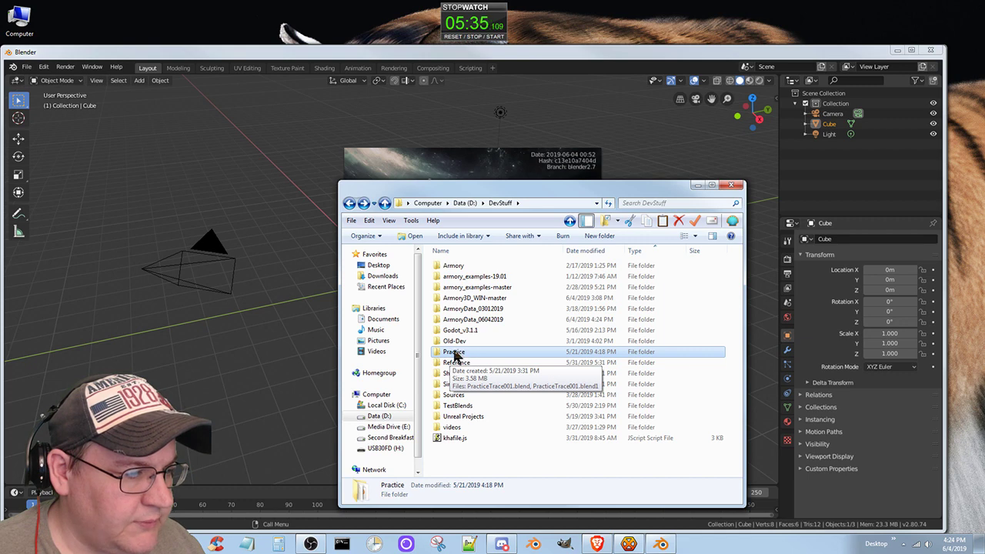
left_click_drag(453, 356, 495, 318)
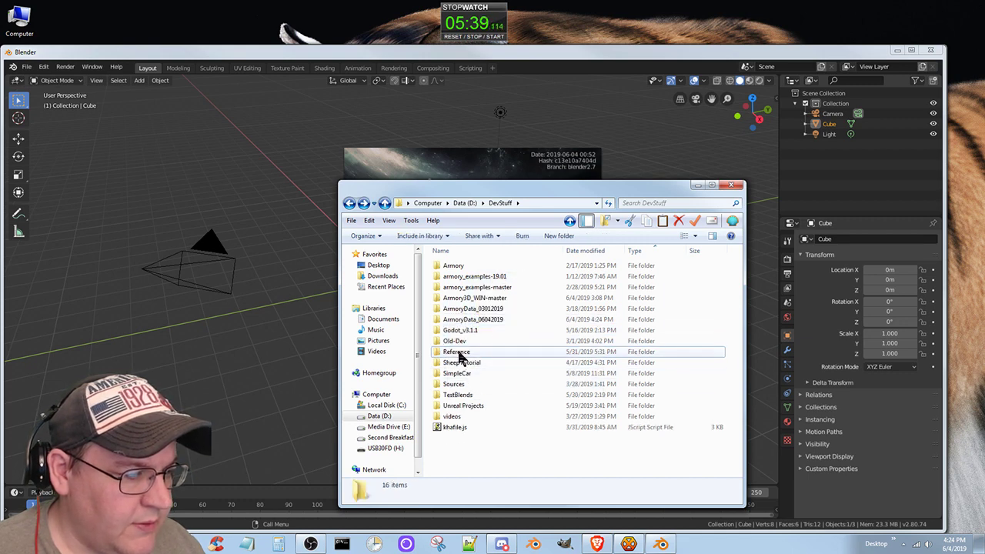
- Check the Reference folder, and move the SheepTutorial and SimpleCar folders from DevStuff into ArmoryData_06042019
double_click(456, 351)
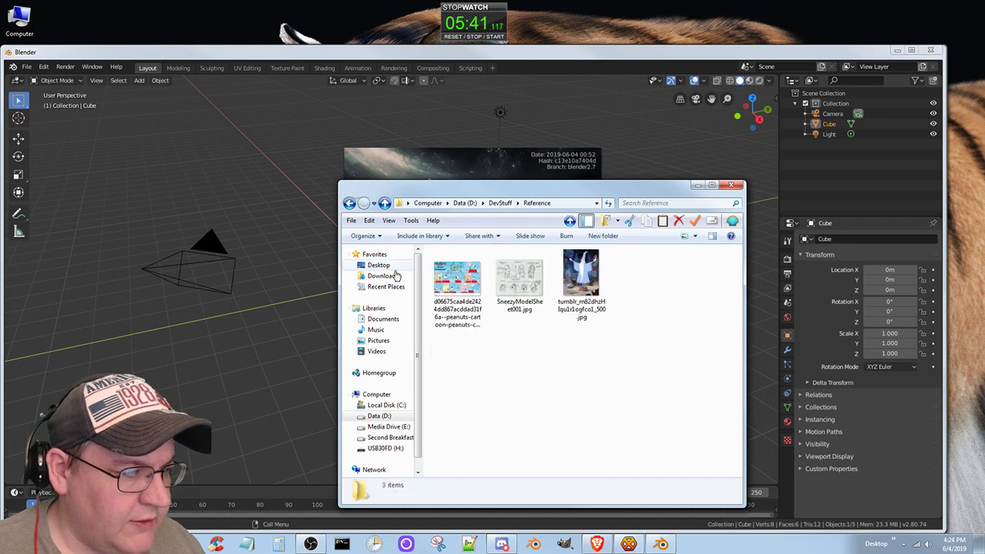
left_click(349, 204)
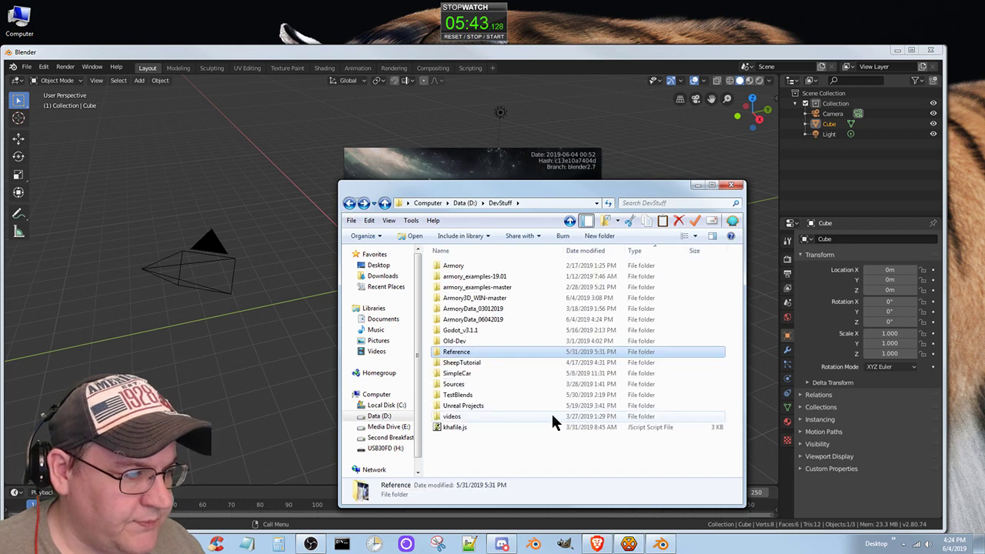
left_click(467, 363)
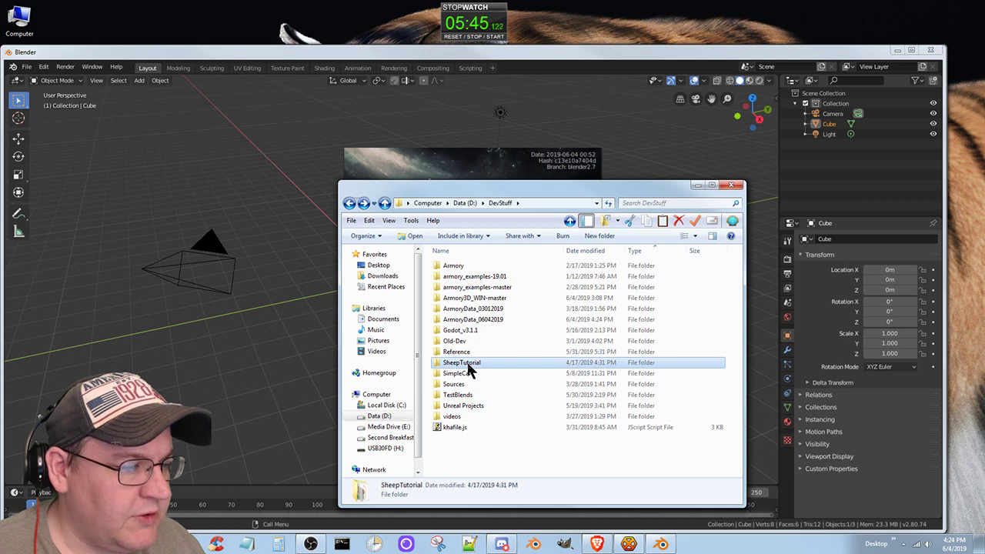
left_click_drag(467, 369, 493, 265)
left_click_drag(462, 367, 488, 318)
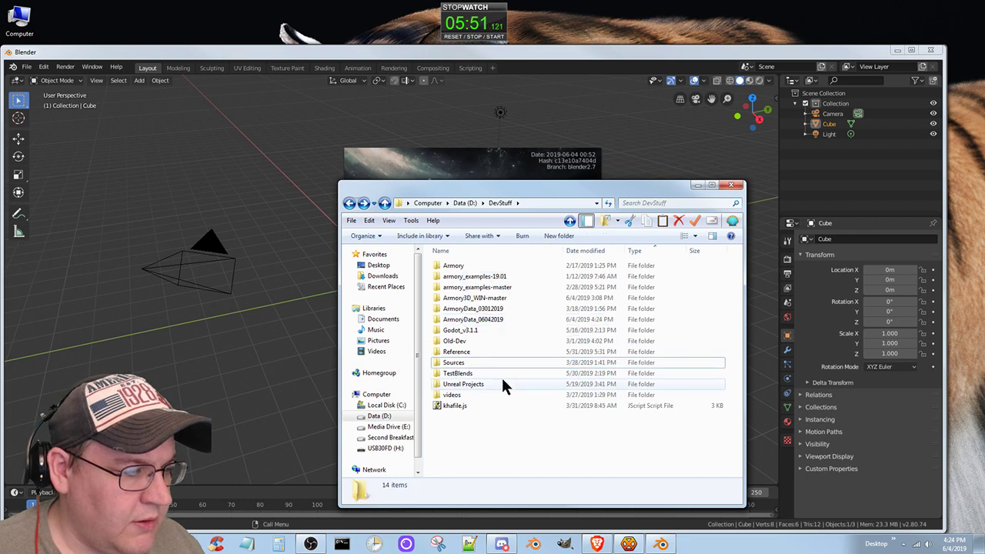
- Check the Sources folder and its arm subfolder, and move Sources into ArmoryData_06042019
double_click(455, 362)
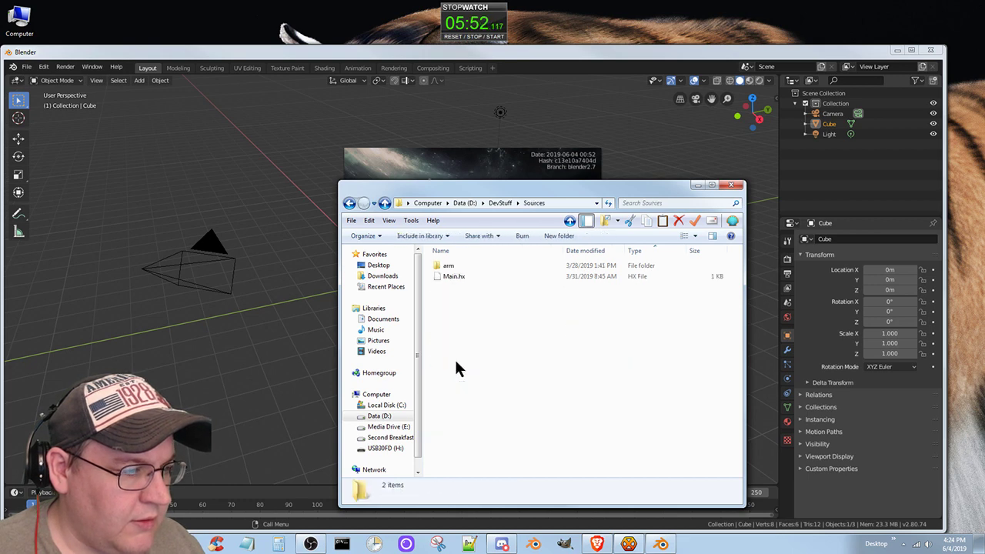
double_click(447, 265)
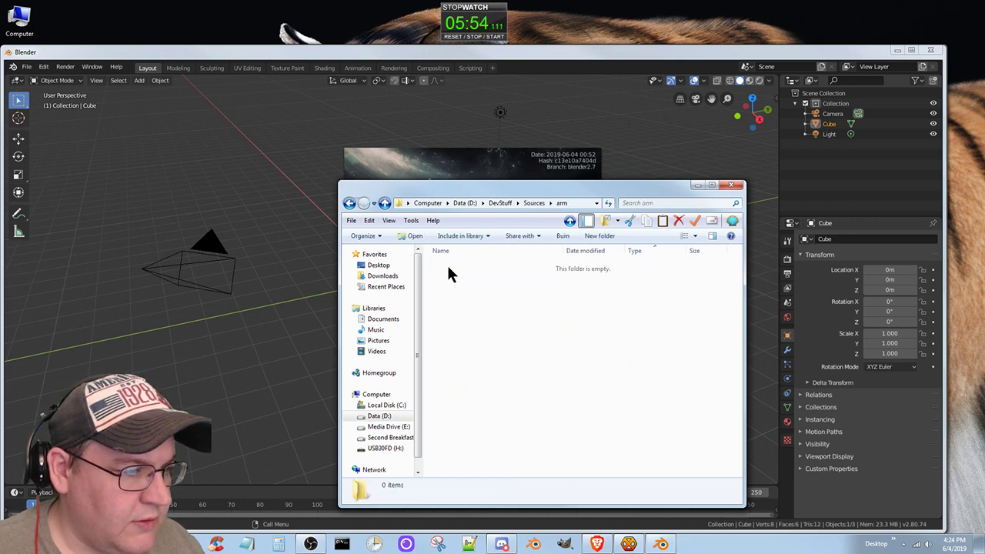
left_click(349, 203)
left_click(349, 202)
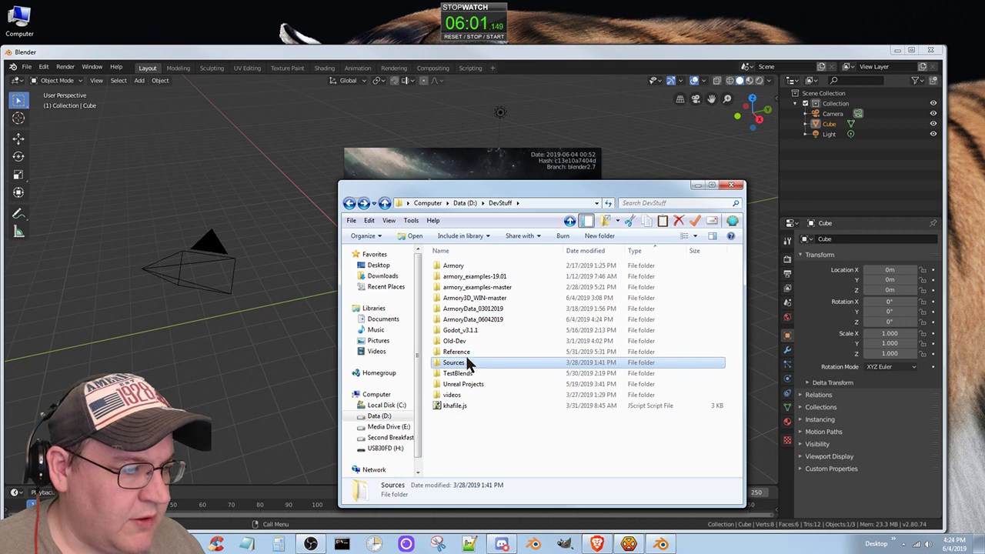
left_click_drag(465, 358, 491, 318)
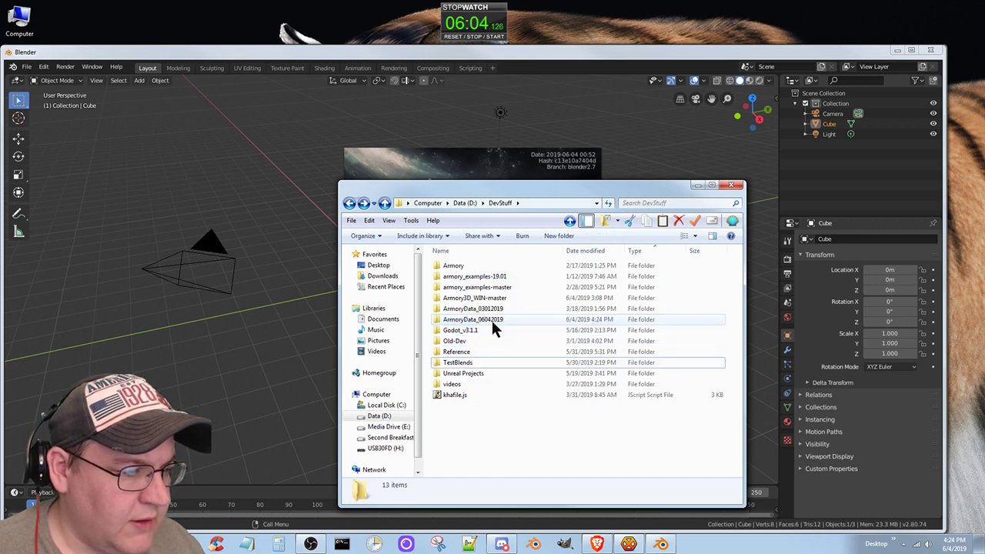
- Look through the files in the TestBlends folder and move it into ArmoryData_06042019
double_click(462, 362)
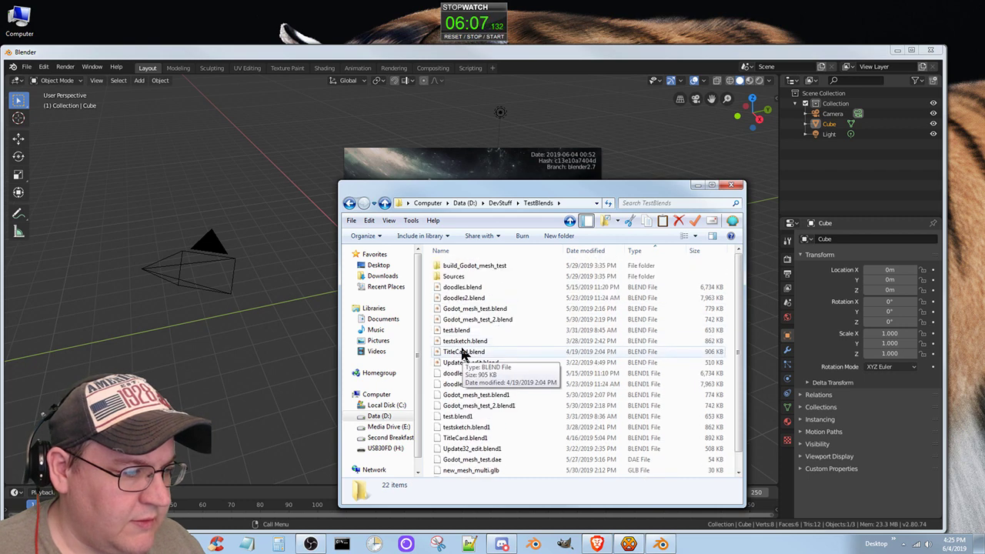
scroll(464, 354, "down", 1)
scroll(464, 354, "up", 1)
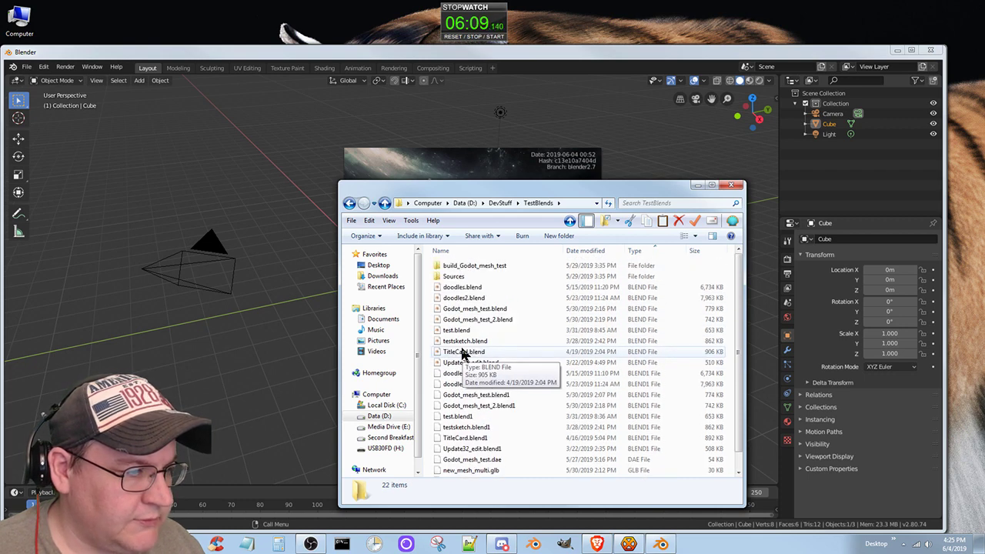
left_click(349, 207)
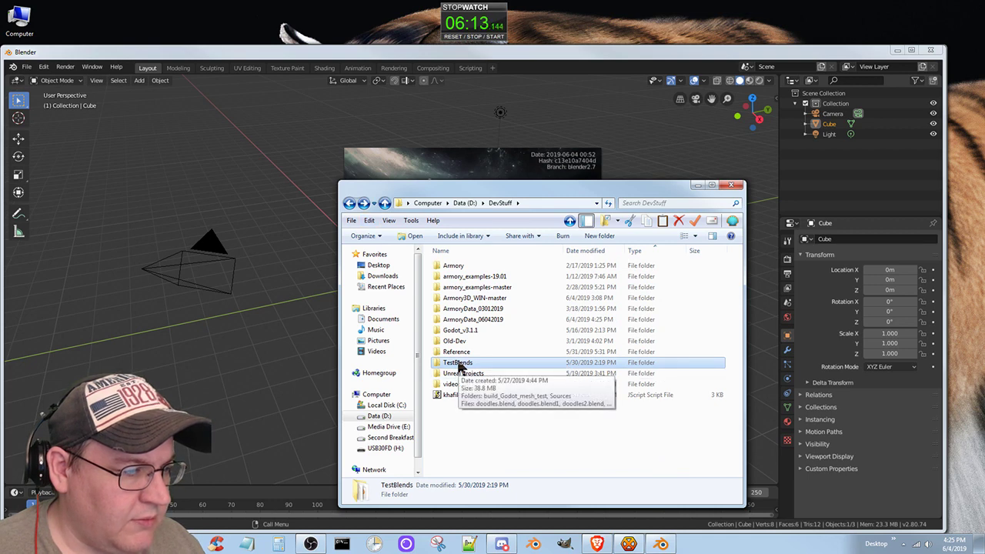
left_click_drag(459, 367, 509, 318)
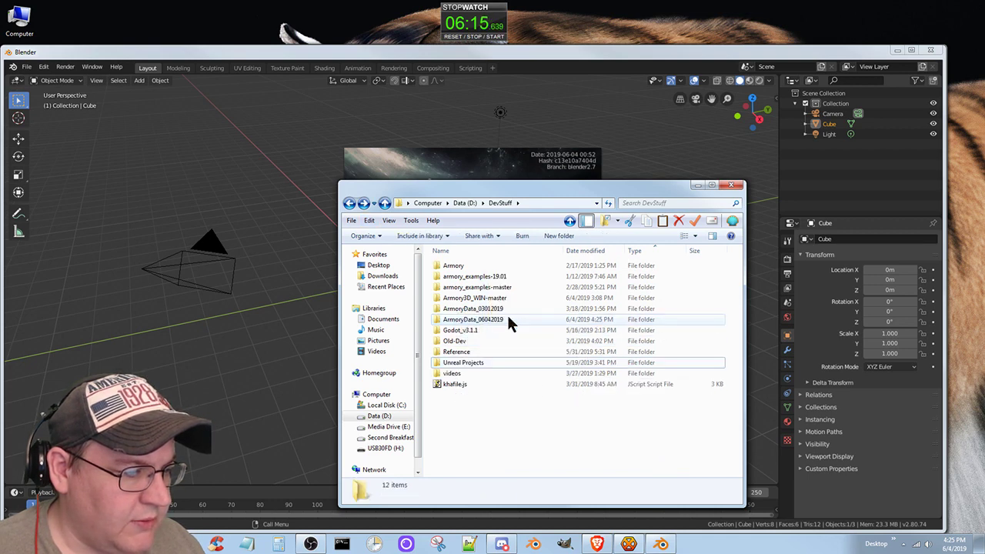
- Check the contents of the videos folder and create a new folder named TestBlends in DevStuff
double_click(466, 372)
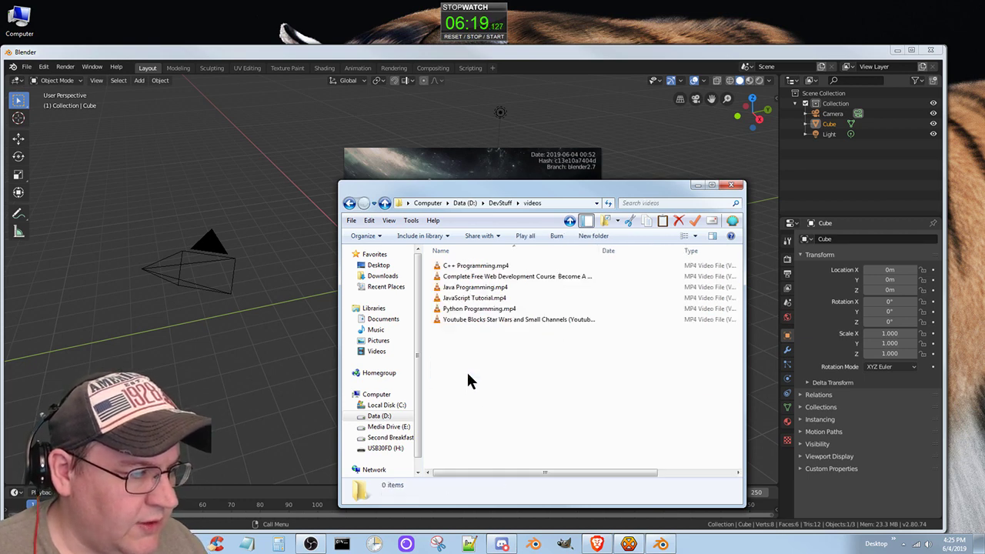
left_click(349, 203)
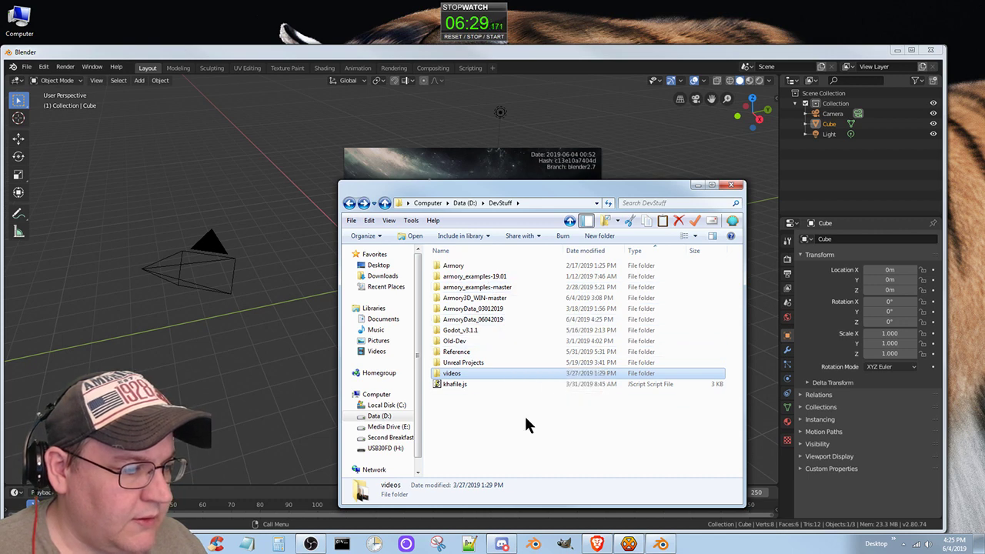
left_click(481, 418)
right_click(481, 417)
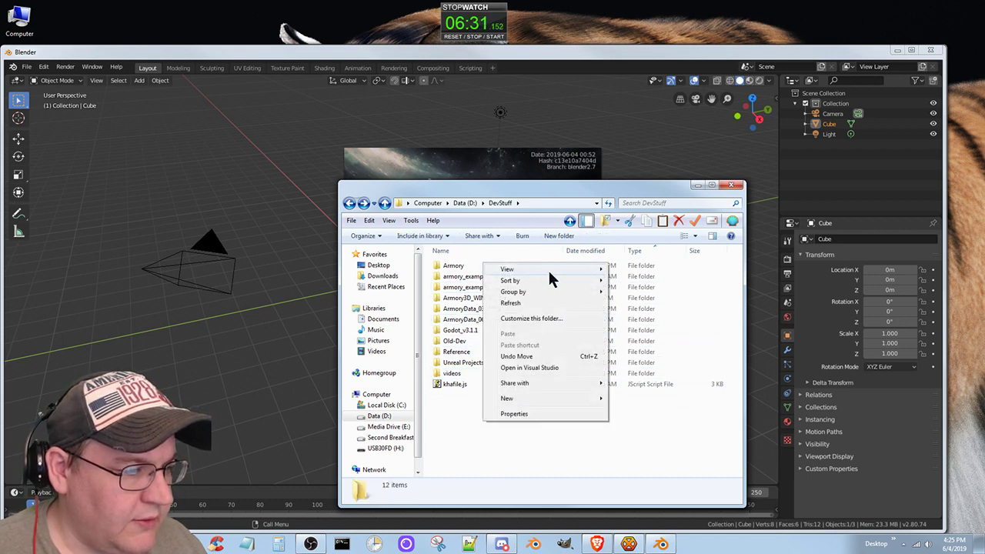
mouse_move(517, 394)
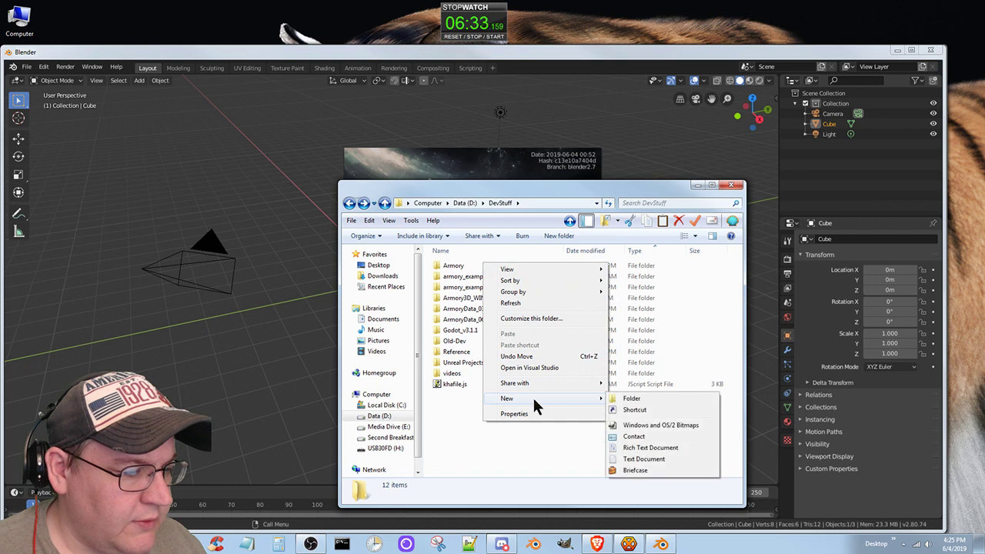
left_click(637, 397)
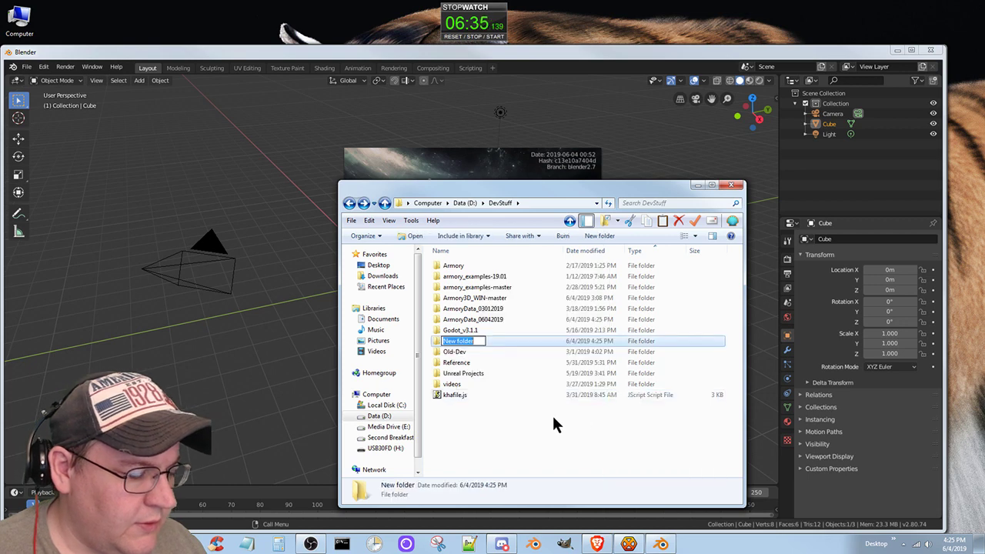
type("Tes")
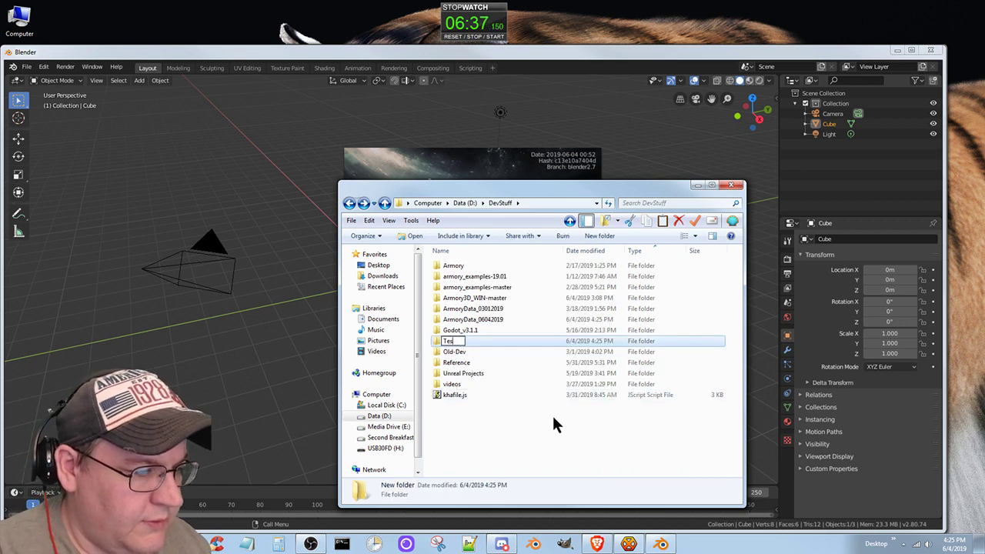
key("BackSpace")
key("BackSpace")
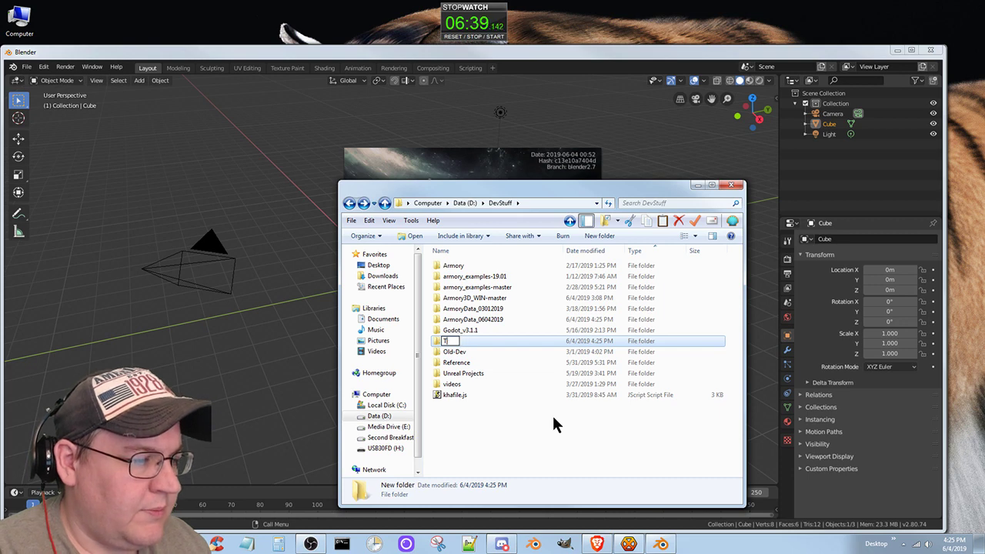
type("estBl")
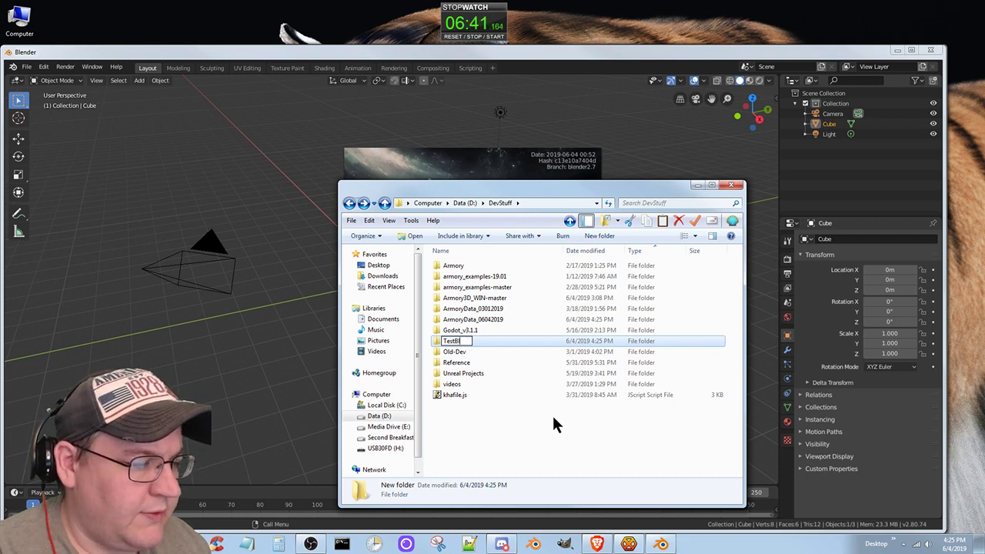
type("ends")
key("Return")
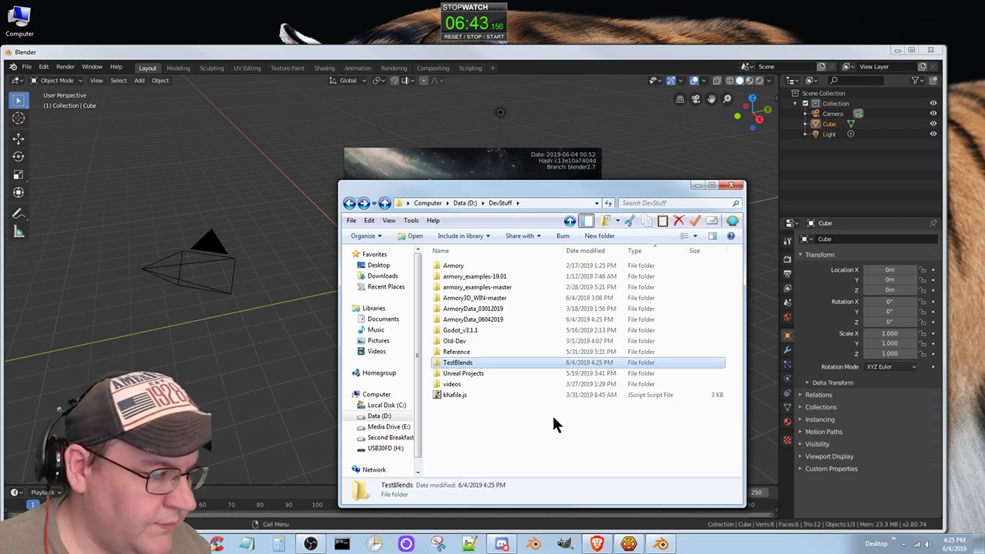
- Rename the TestBlends folder inside ArmoryData_06042019 as TestBlends_06042019
double_click(476, 319)
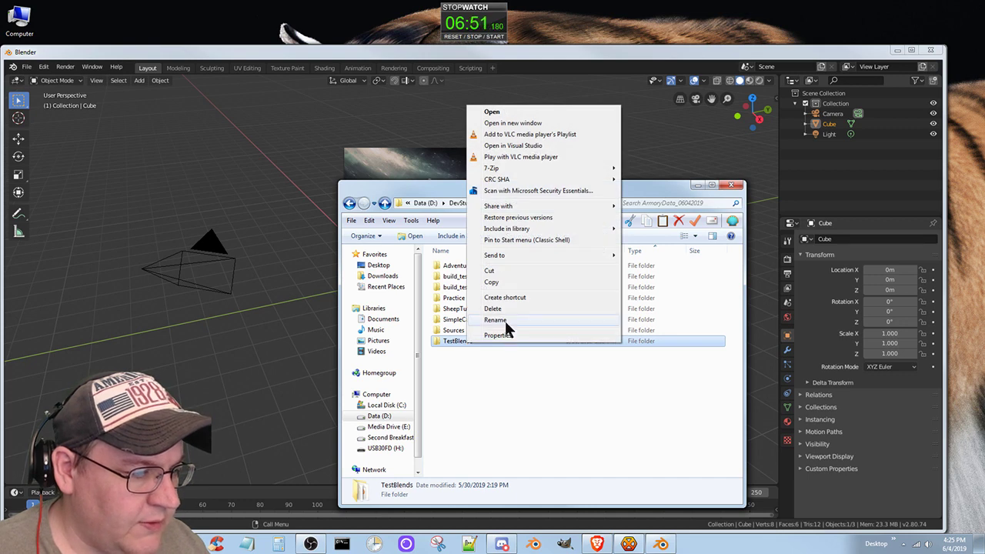
left_click(504, 318)
key("End")
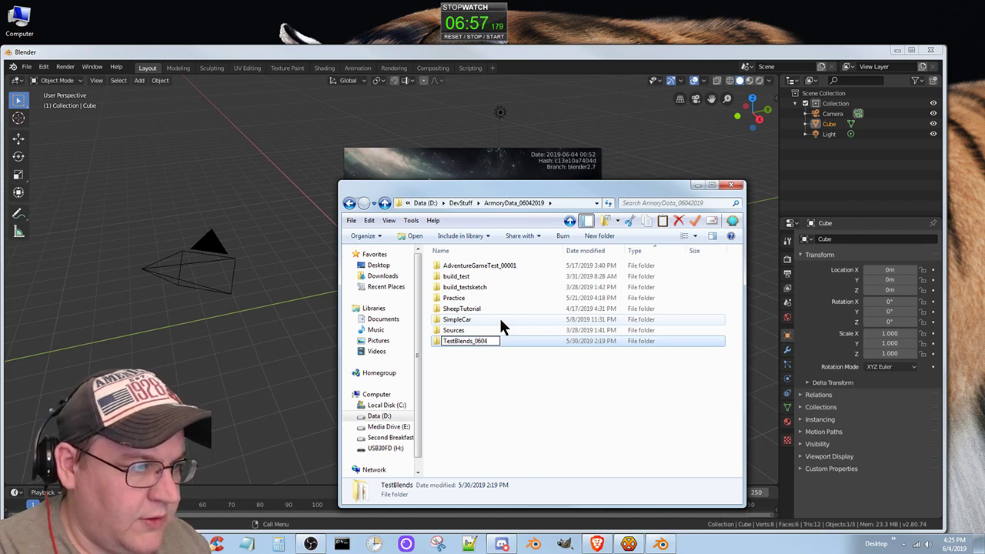
key("Return")
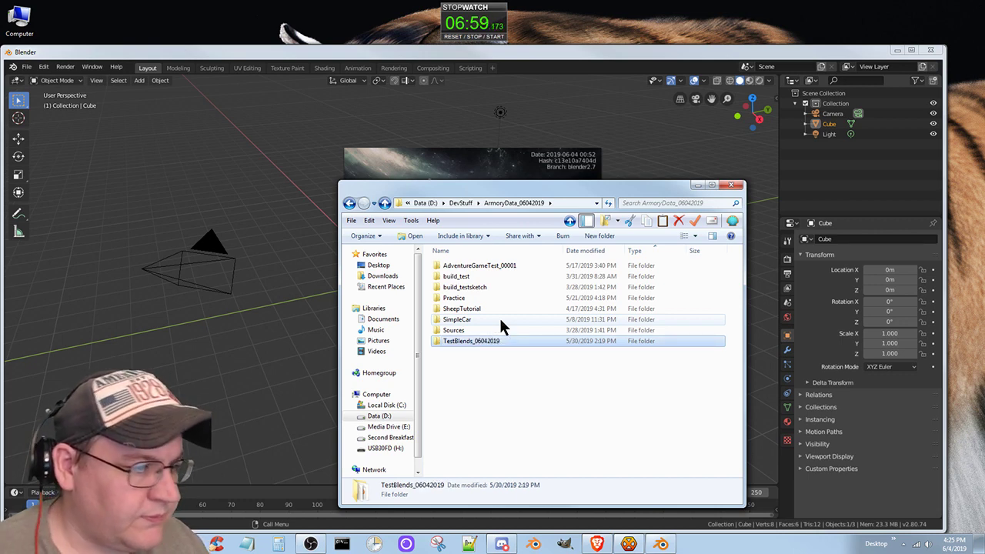
- Check the contents of Armory3D_WIN-master in DevStuff, and clear the folder window and Blender from view
left_click(349, 204)
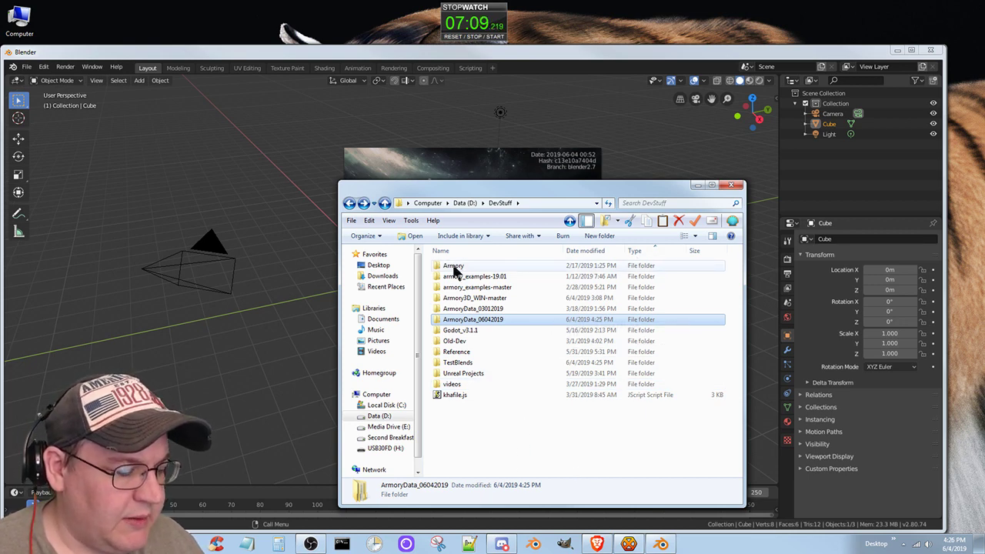
double_click(483, 300)
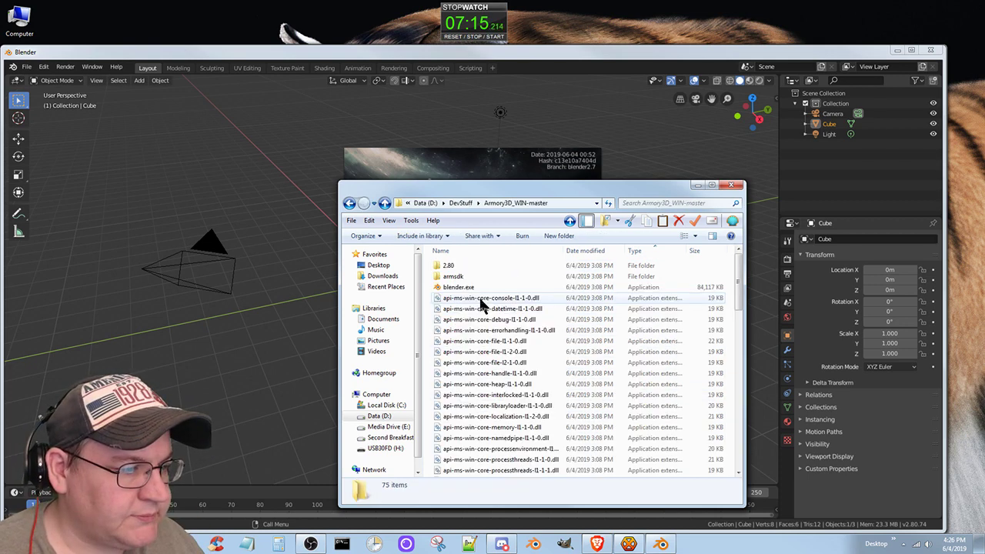
left_click(348, 202)
left_click(729, 185)
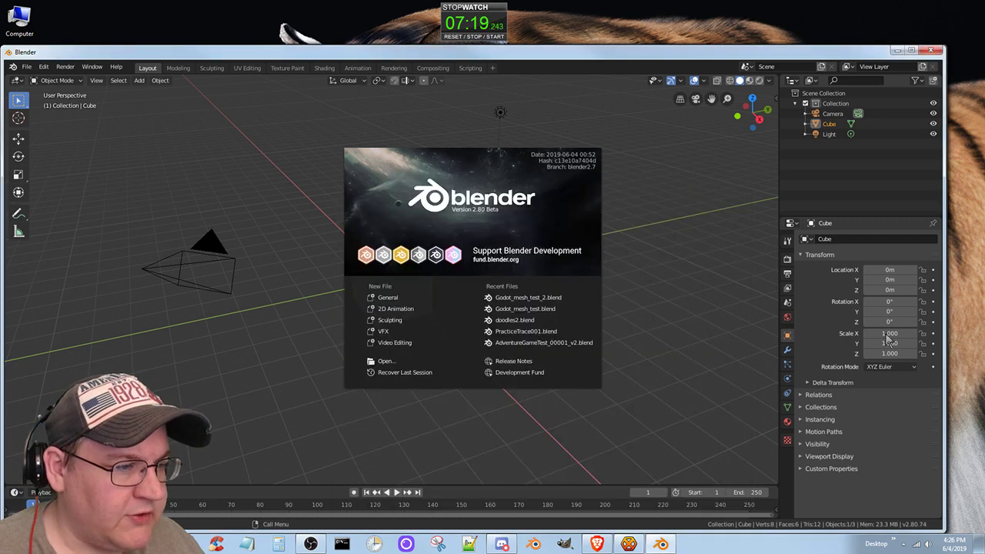
left_click(897, 51)
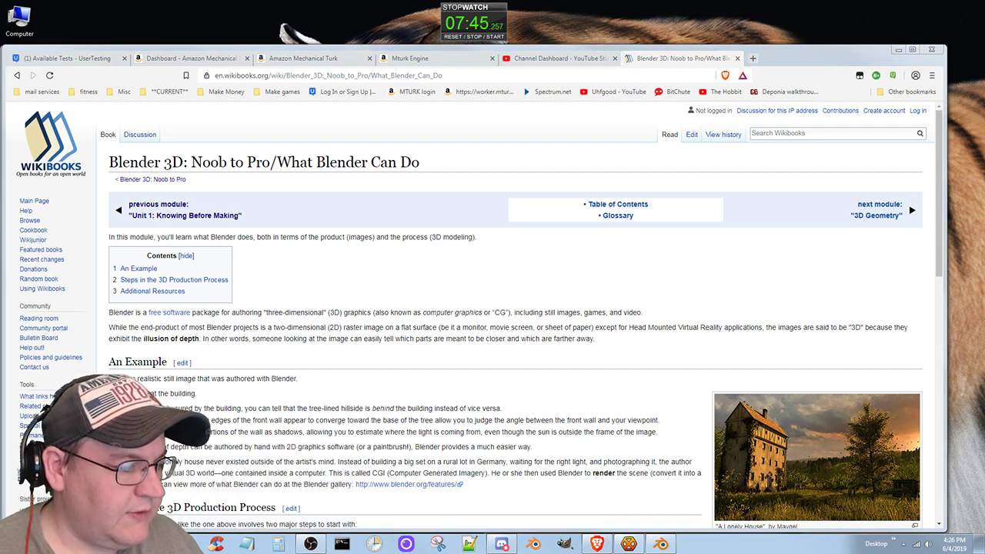
- Open the Archived folder in the Vlog videos folder and go to its most recent Update recordings
mouse_move(185, 544)
left_click(262, 494)
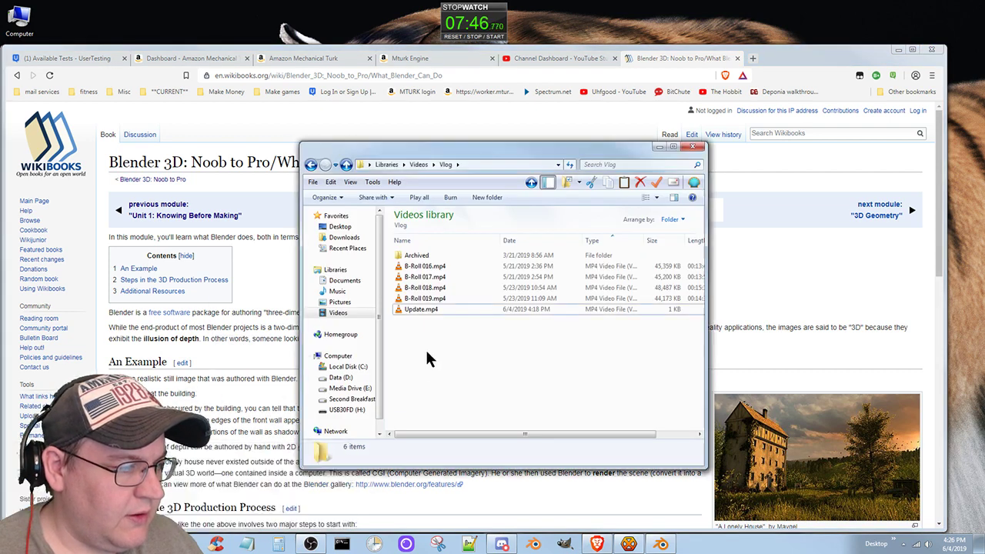
double_click(416, 255)
scroll(415, 347, "down", 5)
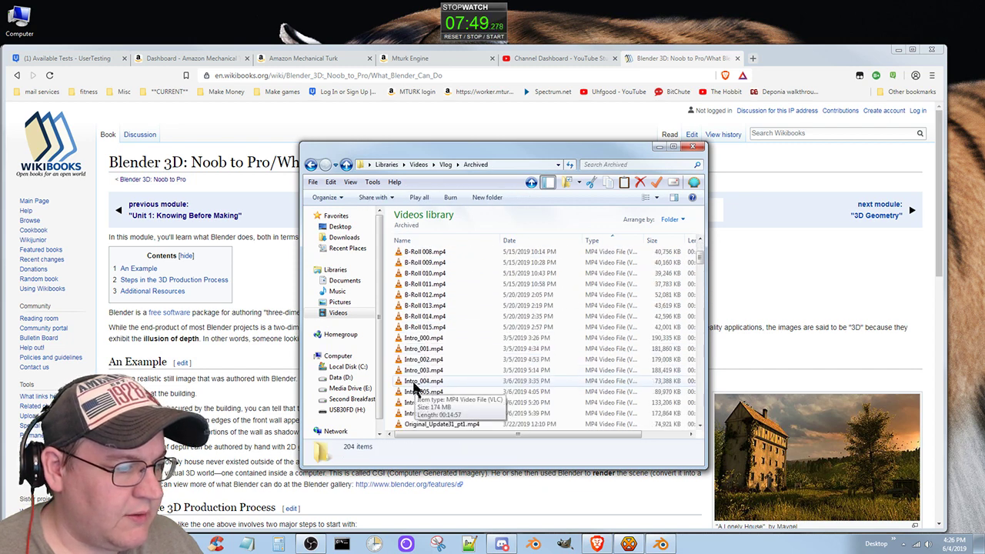
scroll(458, 425, "down", 7)
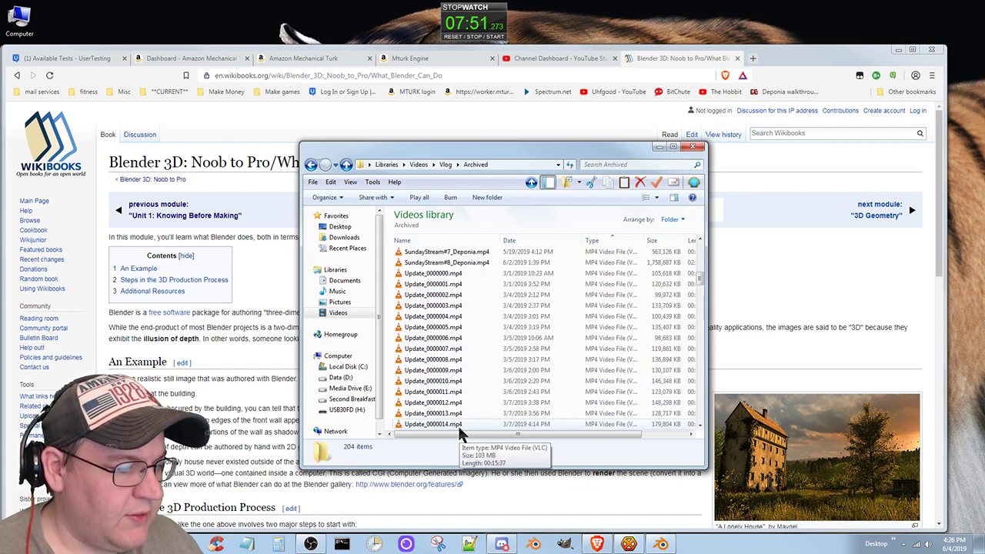
left_click_drag(701, 291, 708, 415)
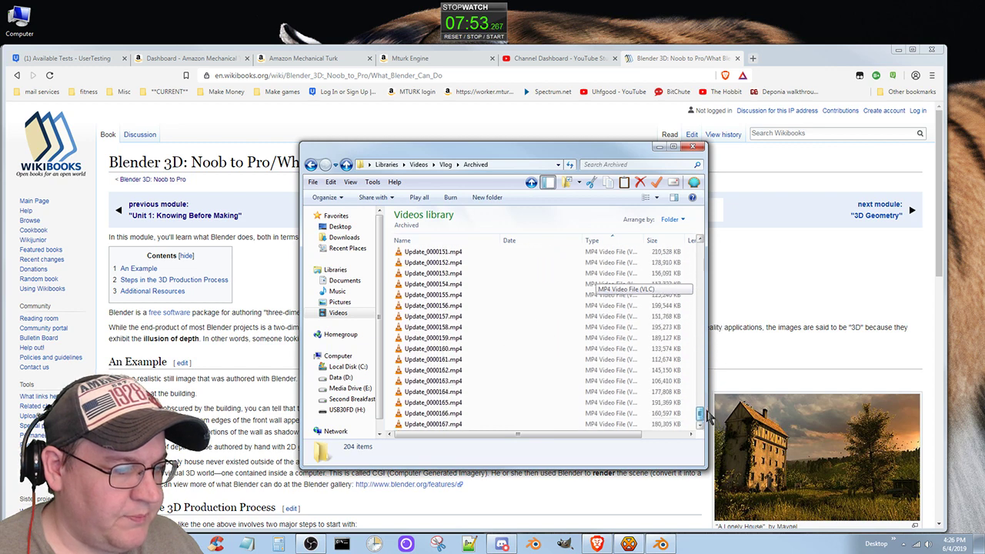
- Play Update_0000167.mp4 in VLC media player and bring the player window to the front
left_click(420, 425)
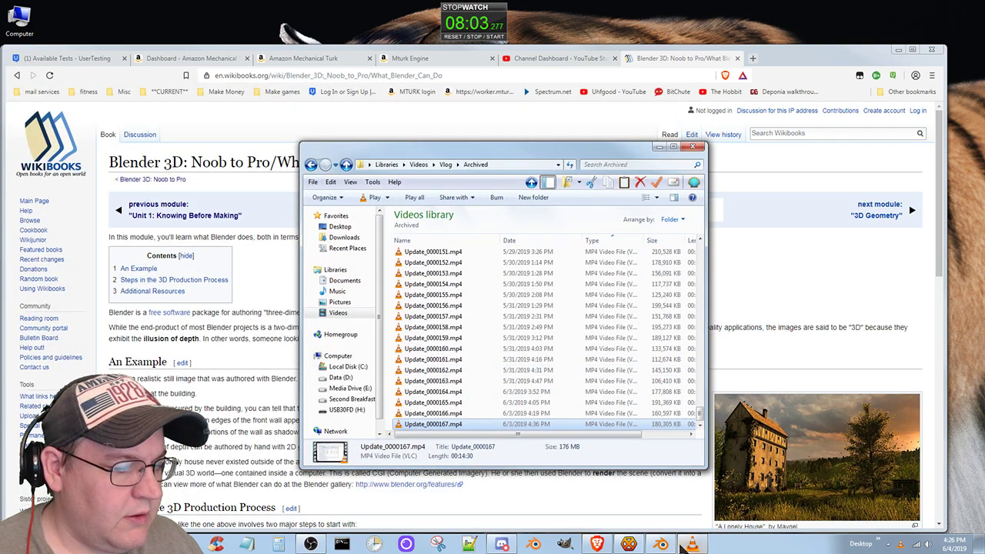
left_click(690, 545)
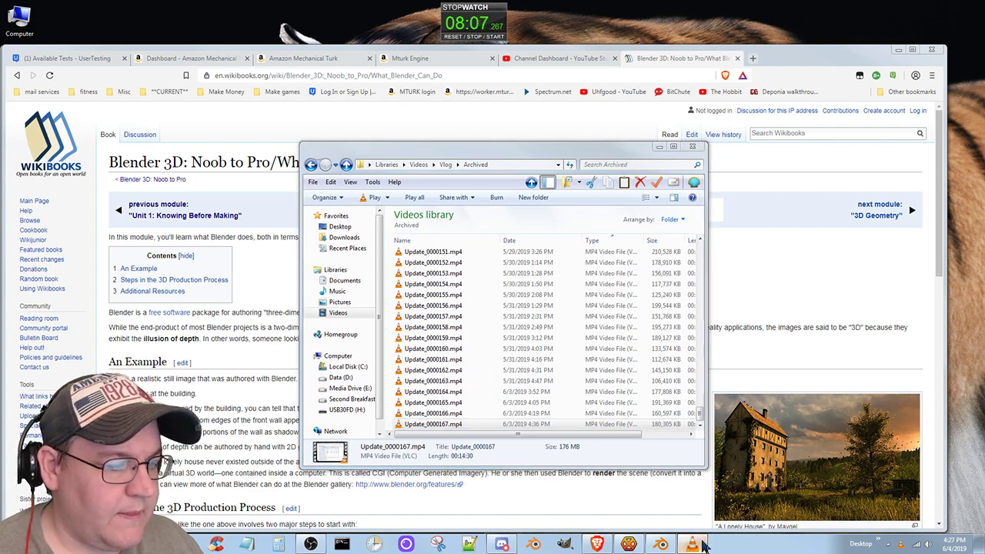
left_click(697, 543)
left_click(697, 543)
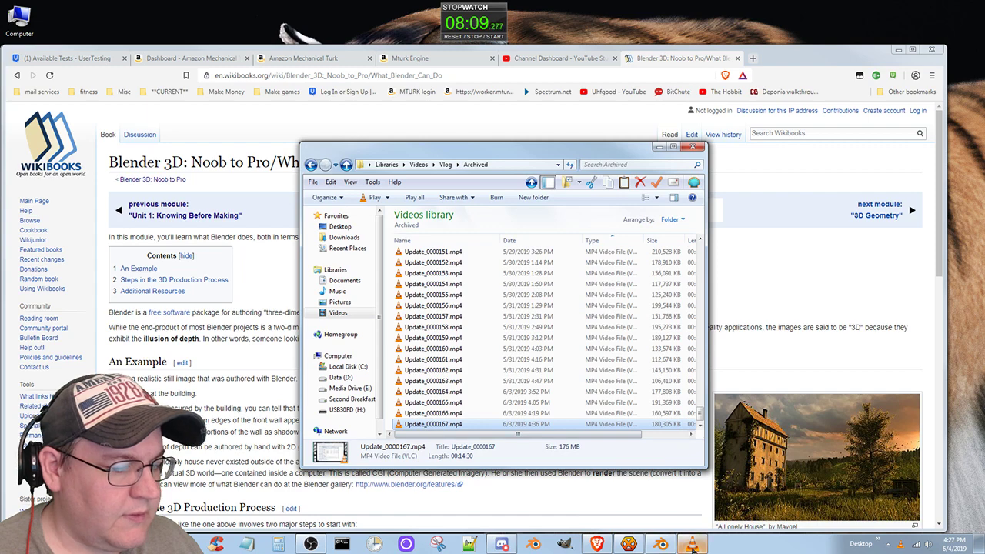
left_click(692, 545)
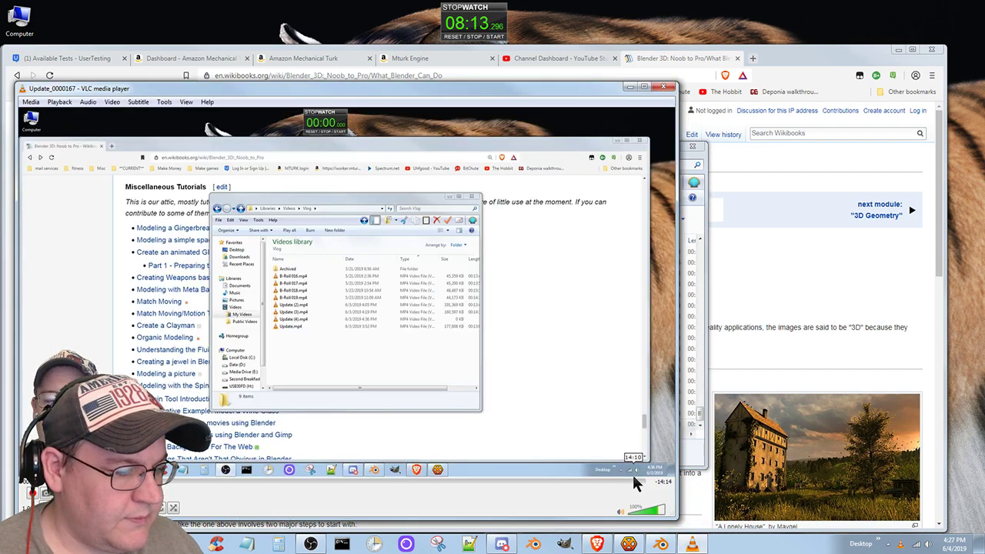
- Skim the last few minutes of Update_0000167 to find where the wikibook reading stopped, and return to the browser
left_click(605, 481)
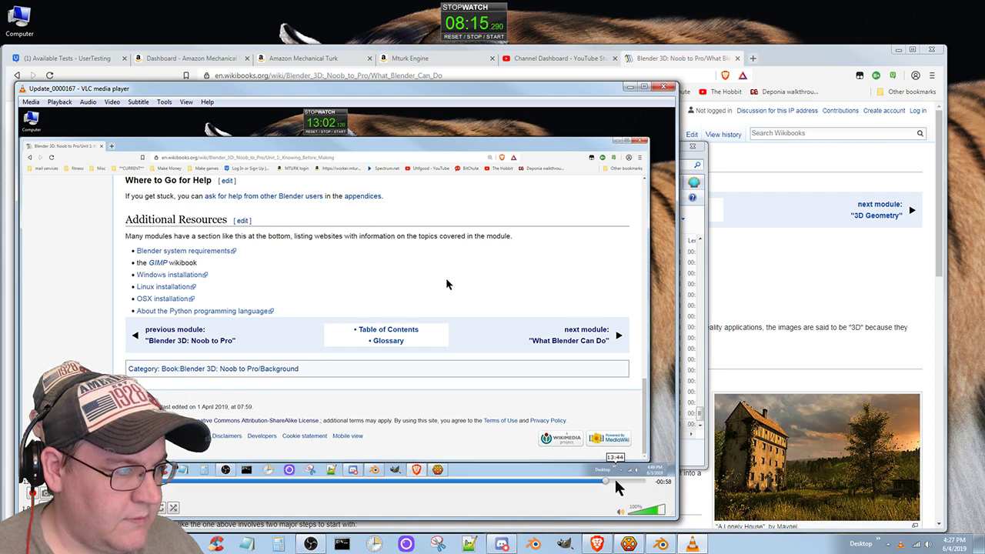
left_click(589, 481)
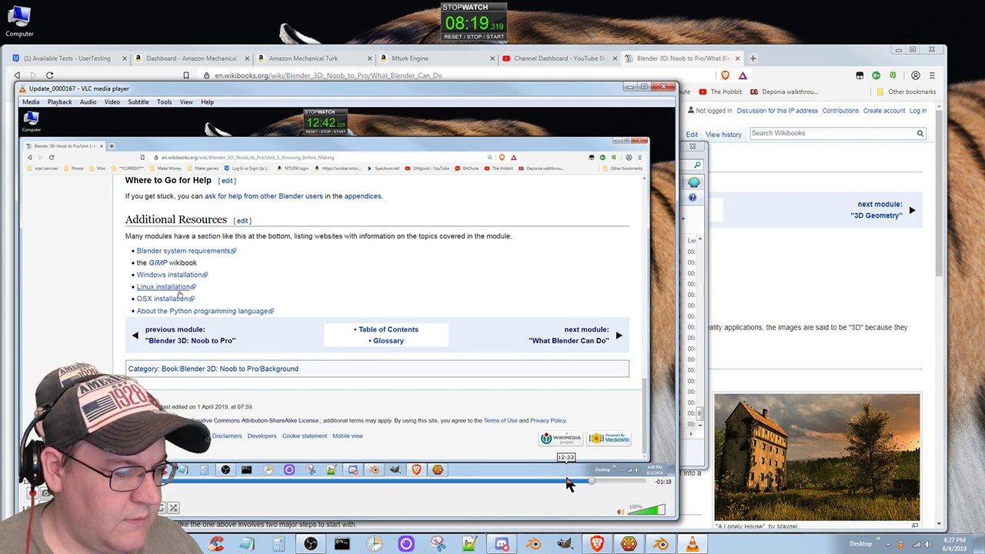
left_click(527, 480)
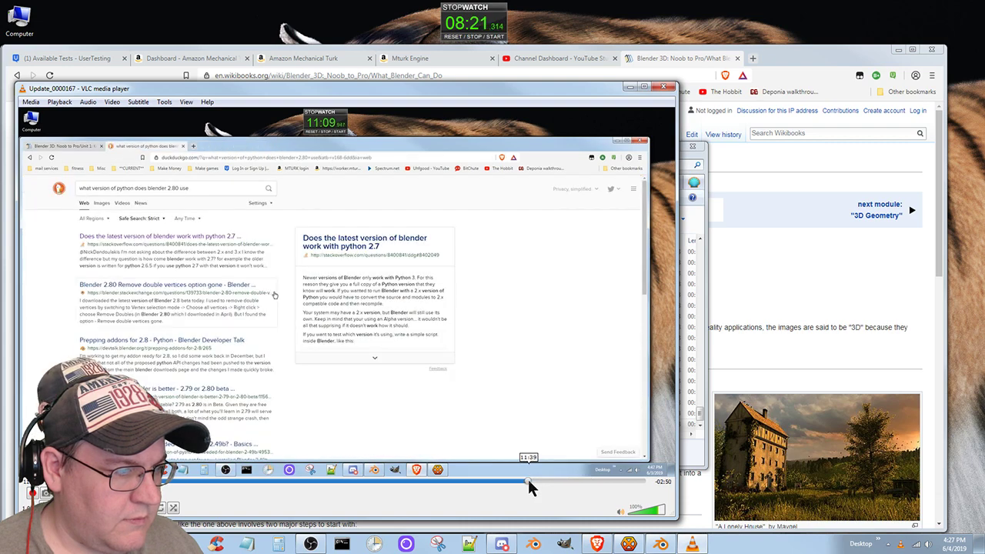
left_click(565, 481)
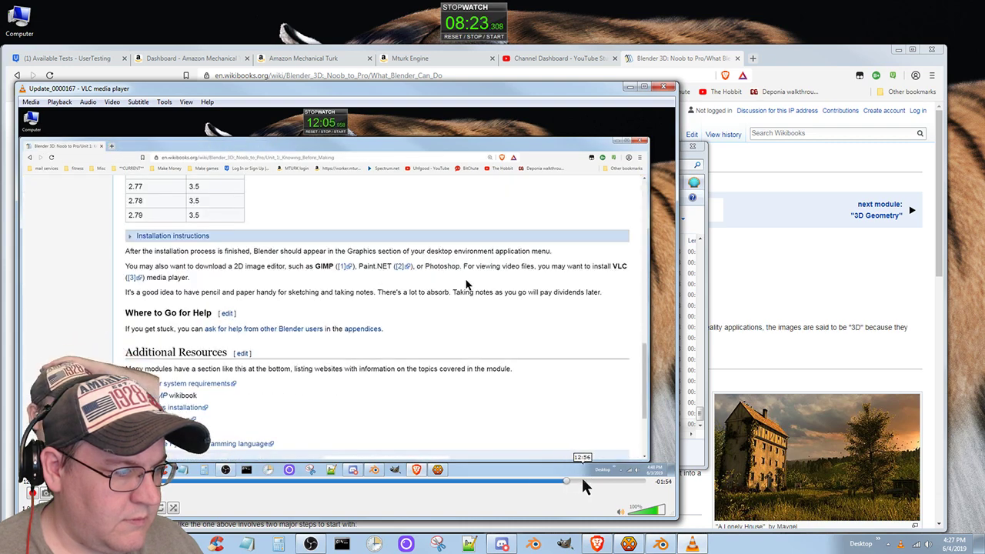
left_click(581, 482)
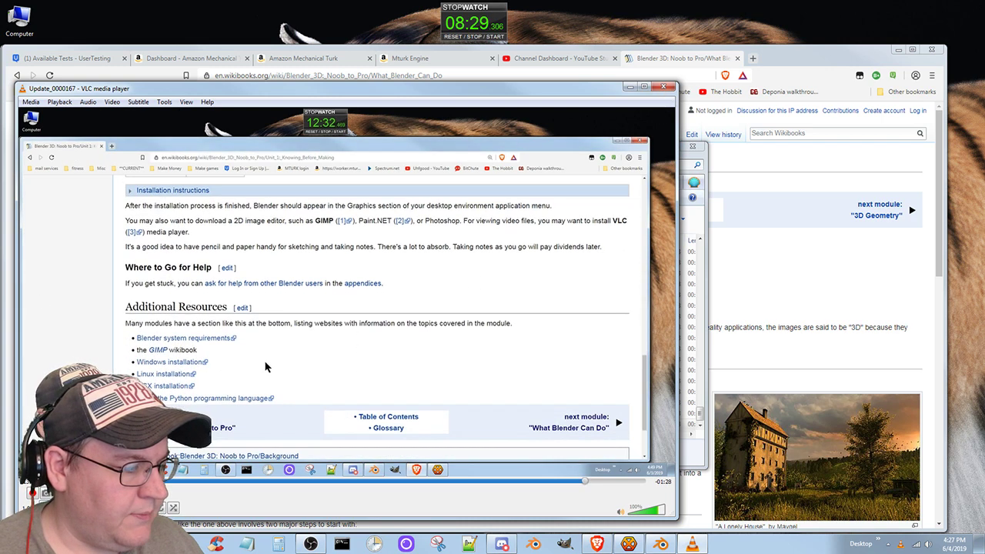
left_click(629, 86)
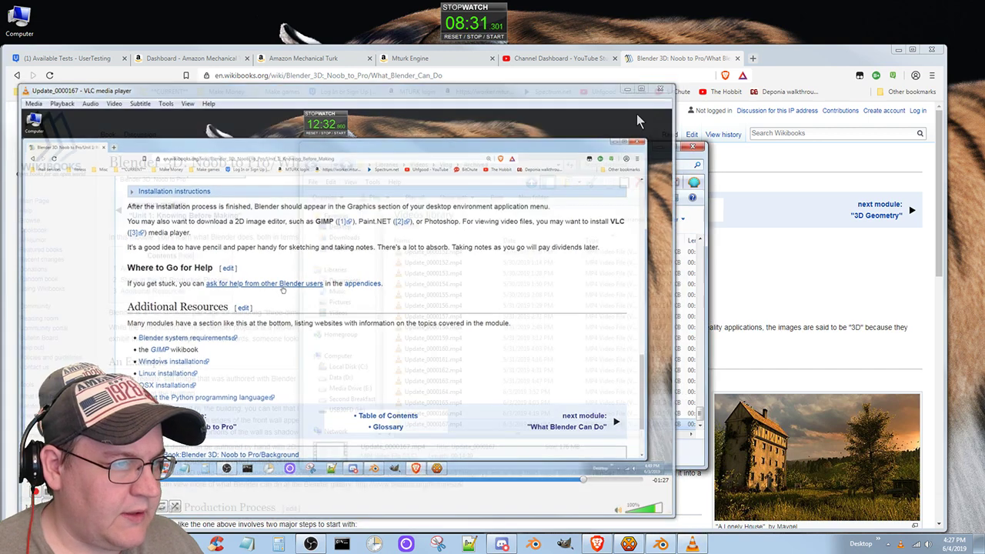
left_click(816, 60)
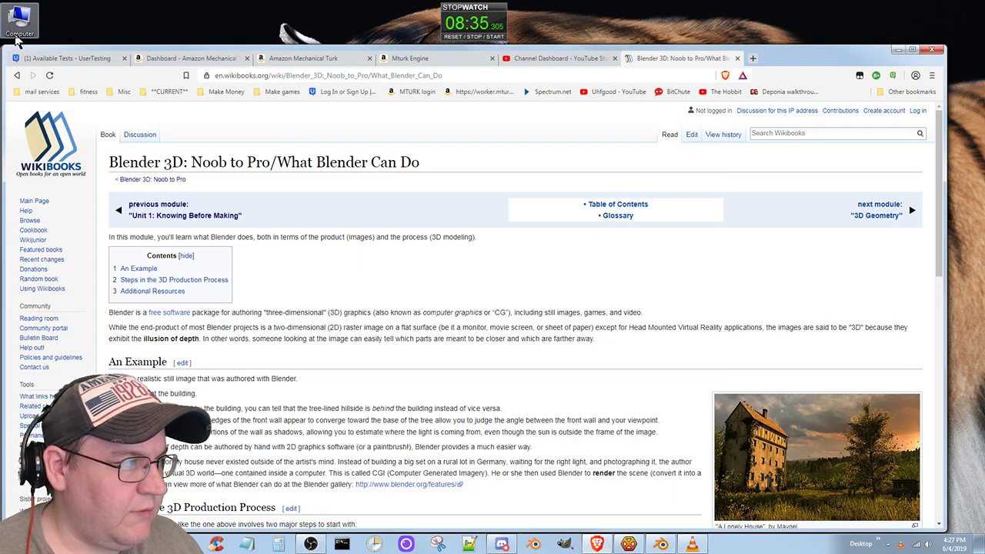
- Go back to the Unit 1: Knowing Before Making page and check the available tests on UserTesting
left_click(14, 75)
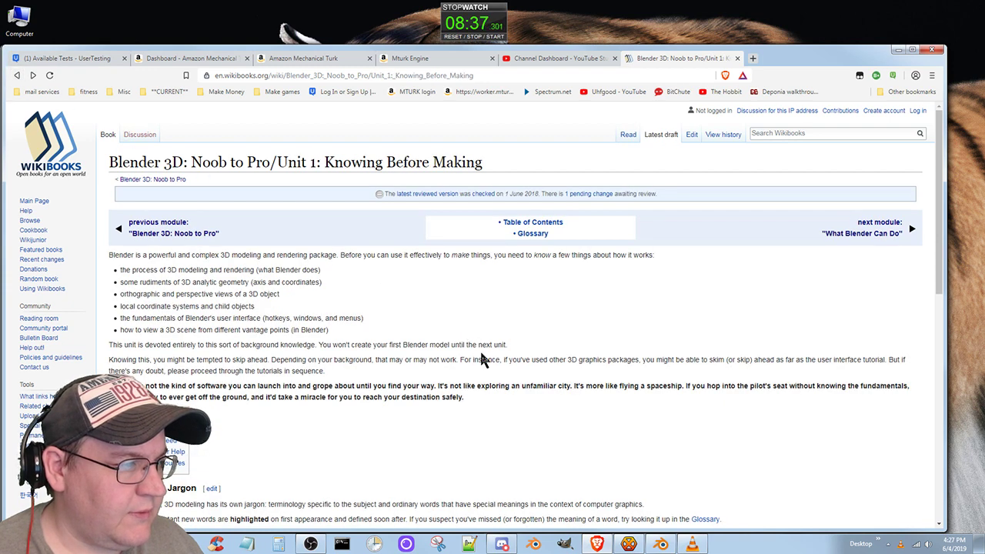
left_click(53, 53)
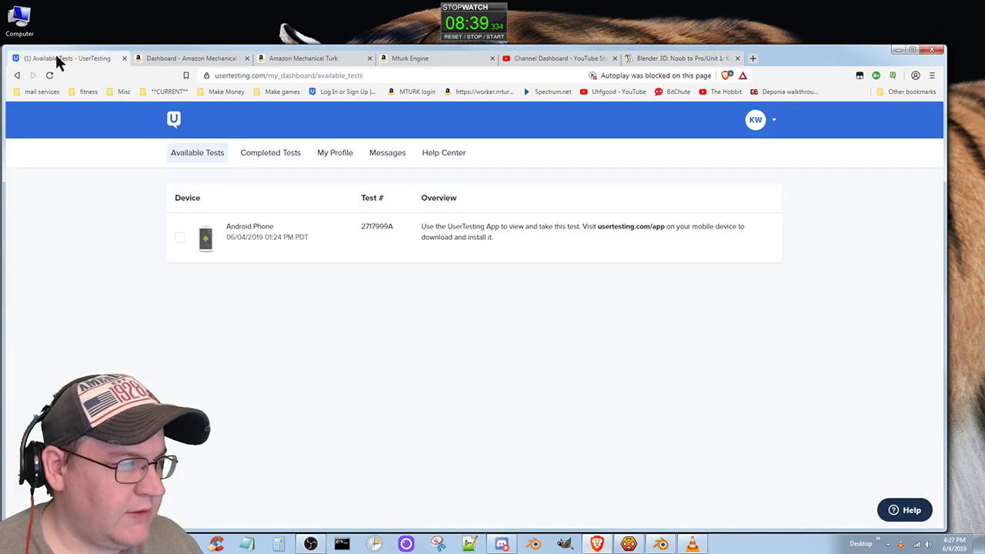
left_click(691, 60)
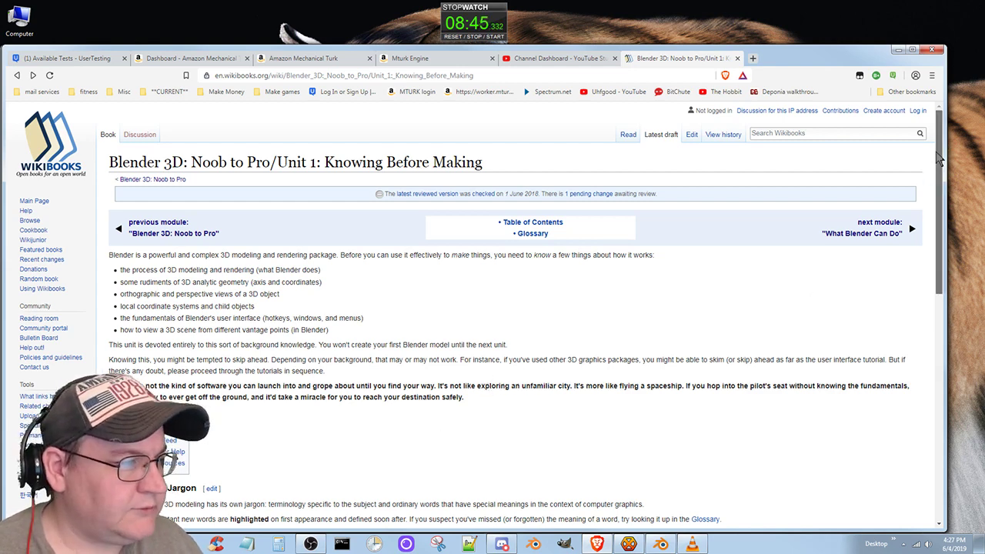
- Look through the Knowing Before Making page to its end and continue to the What Blender Can Do module
scroll(940, 183, "down", 1)
left_click_drag(938, 179, 965, 410)
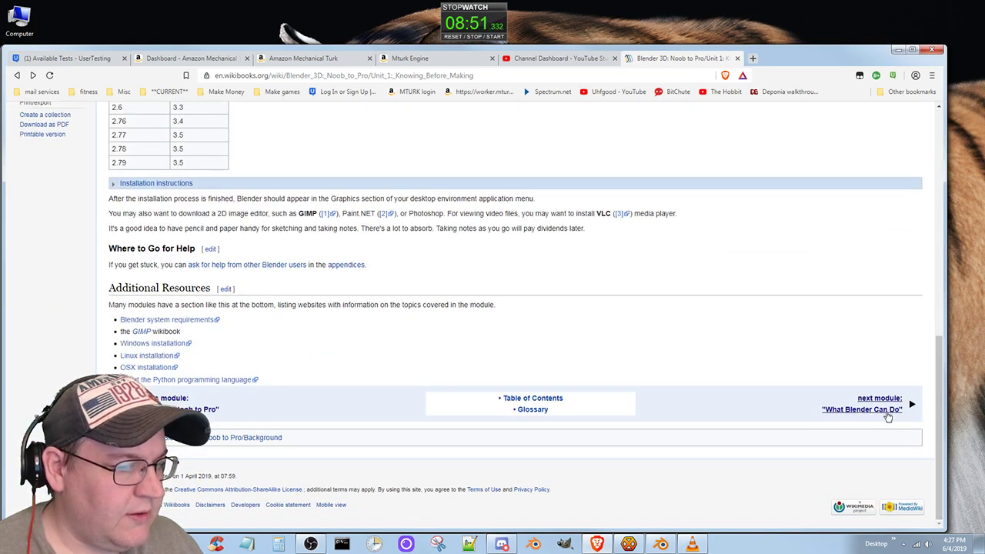
left_click(888, 414)
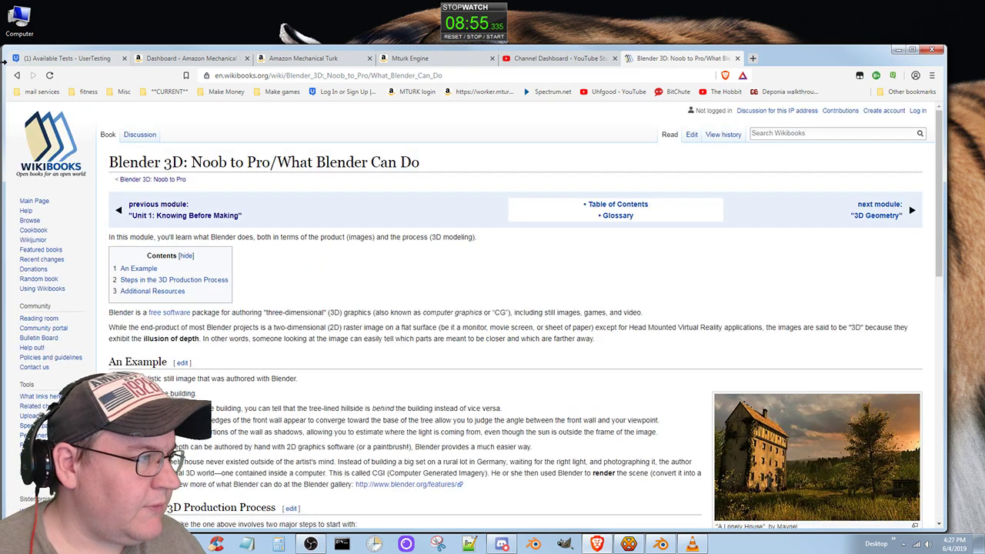
- Return to the Blender 3D: Noob to Pro main page and look over its introduction and table of contents
left_click(17, 74)
left_click(17, 74)
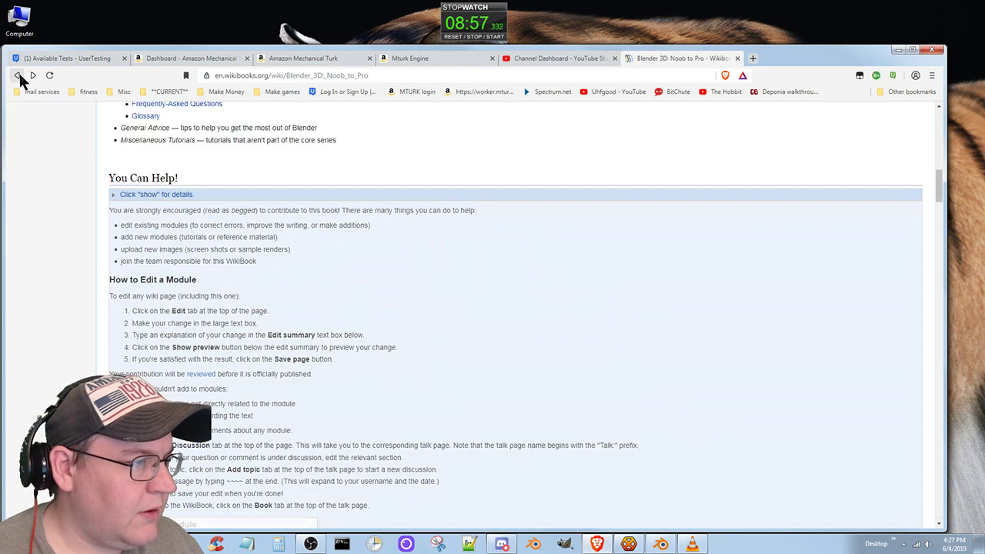
scroll(334, 362, "up", 3)
scroll(315, 350, "up", 8)
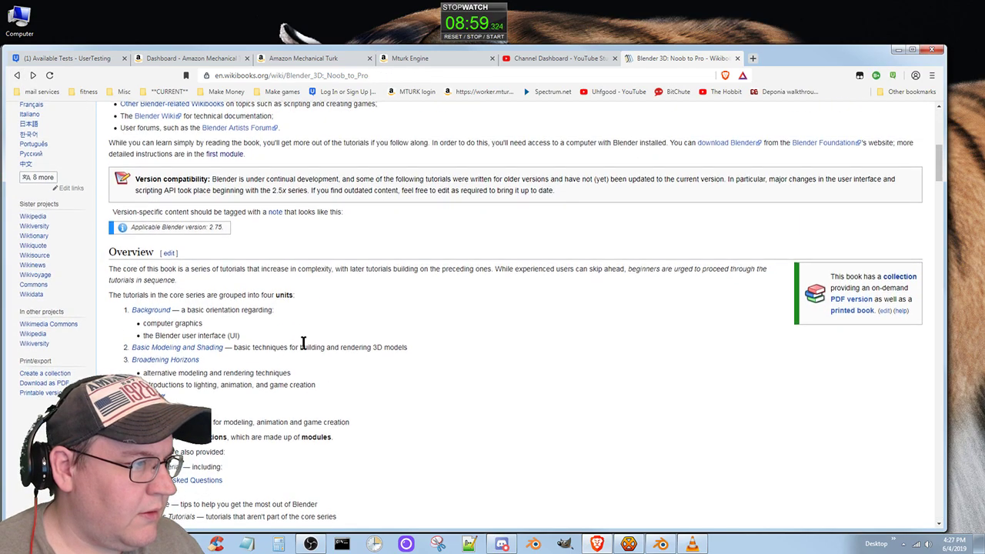
scroll(293, 340, "up", 1)
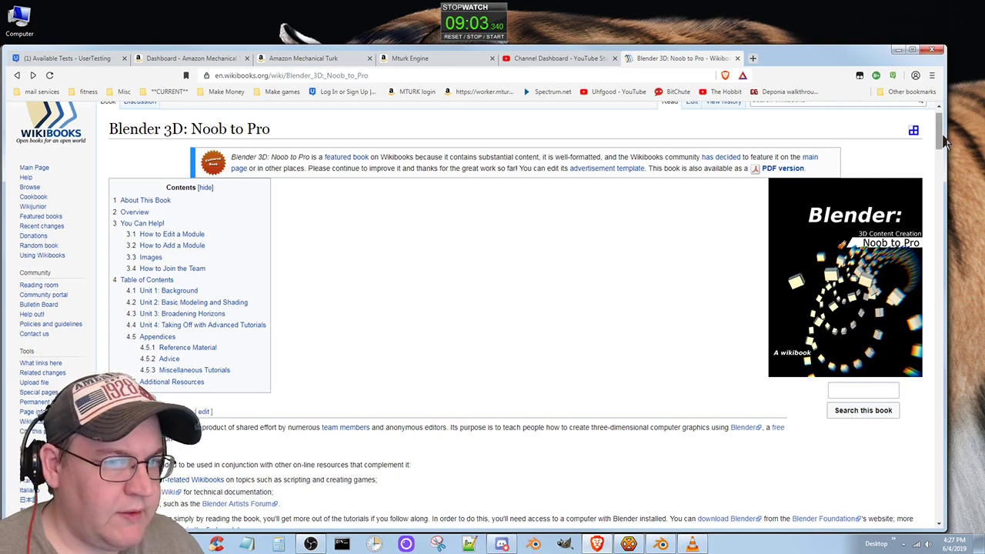
left_click_drag(944, 141, 966, 205)
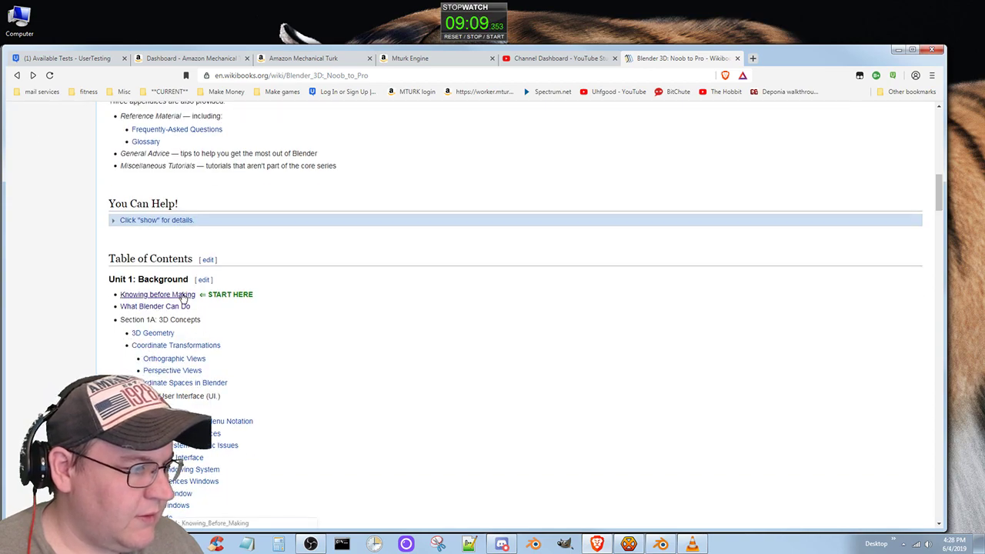
- Open Knowing before Making from Unit 1, review its closing sections, and continue to the What Blender Can Do module
left_click(183, 296)
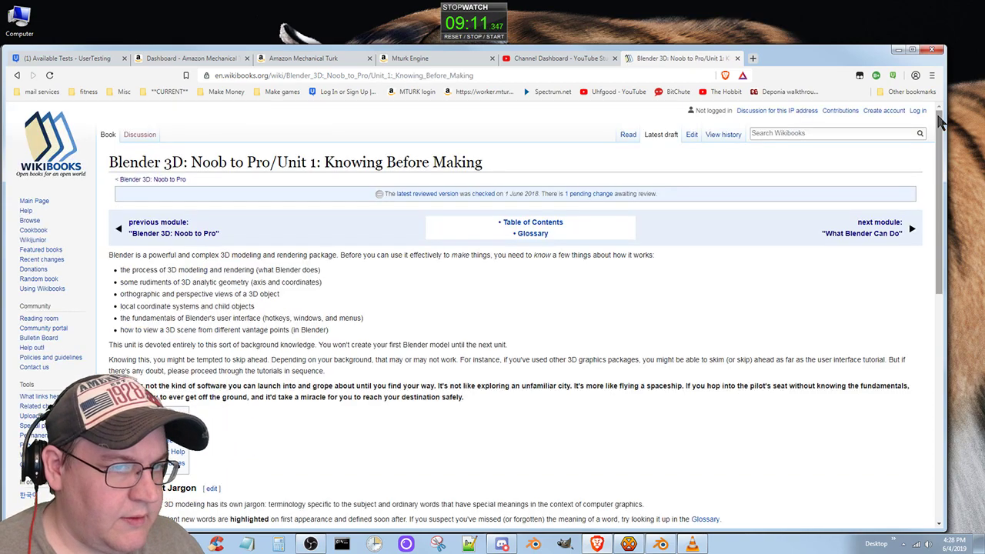
left_click(944, 320)
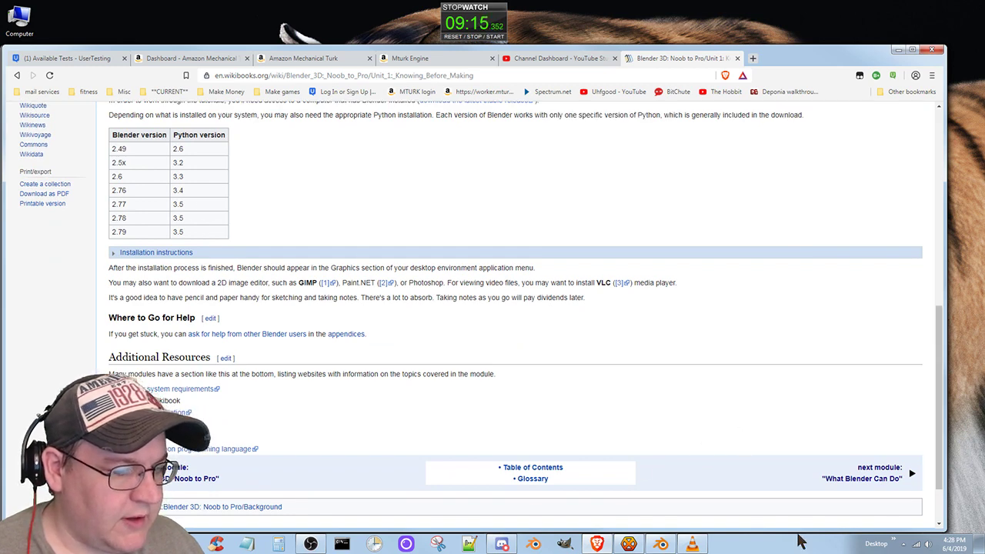
left_click(861, 478)
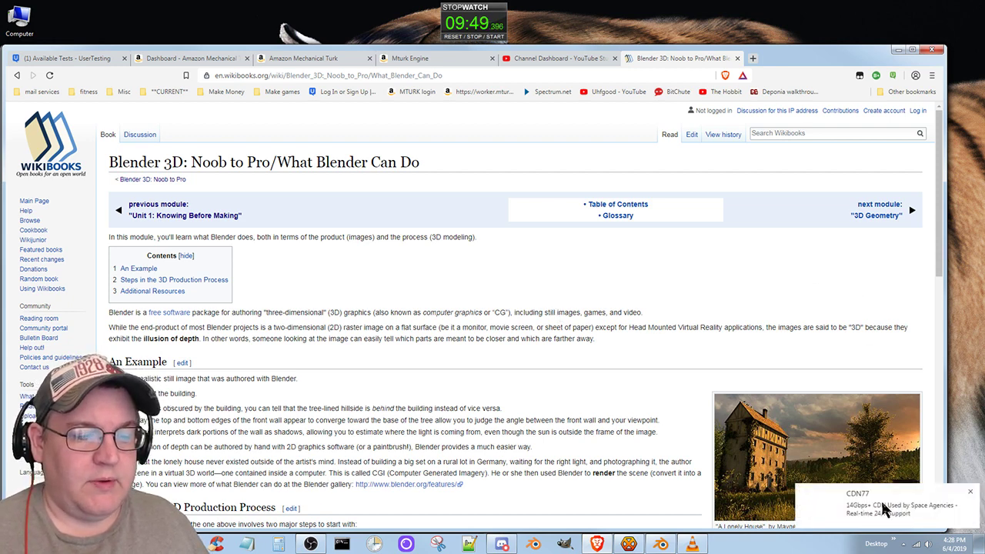
left_click(880, 499)
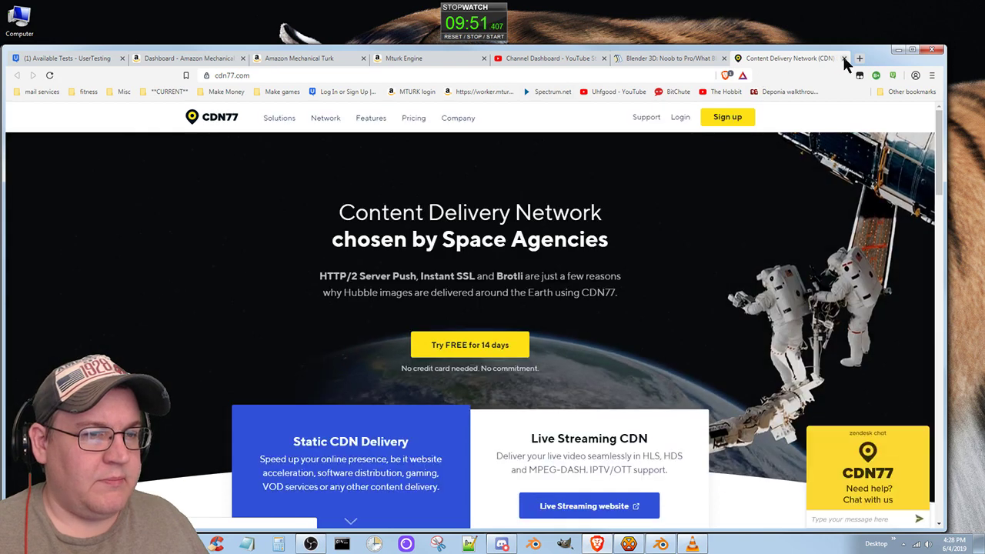
left_click(844, 58)
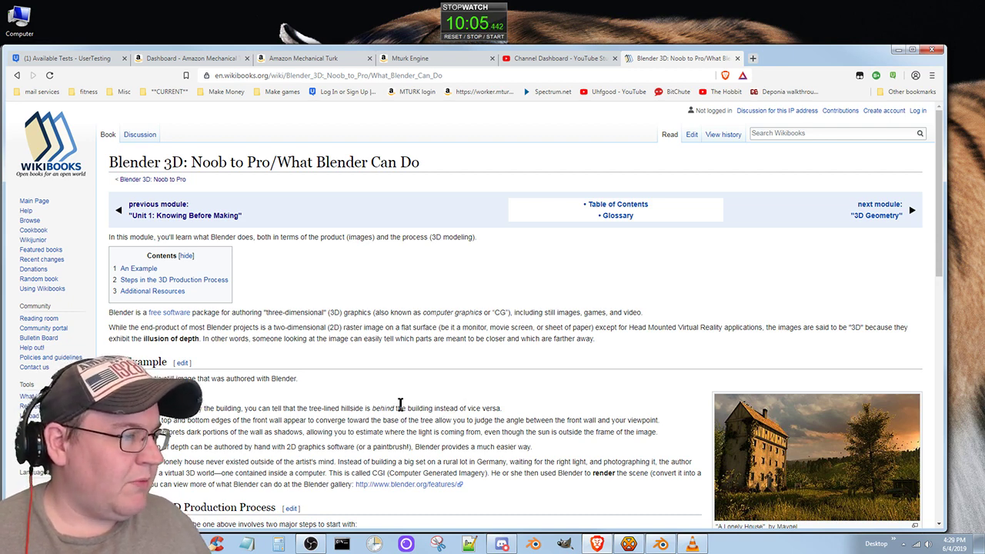
- Read the An Example section, examine the A Lonely House image at full size, and return to the module page
scroll(467, 406, "down", 2)
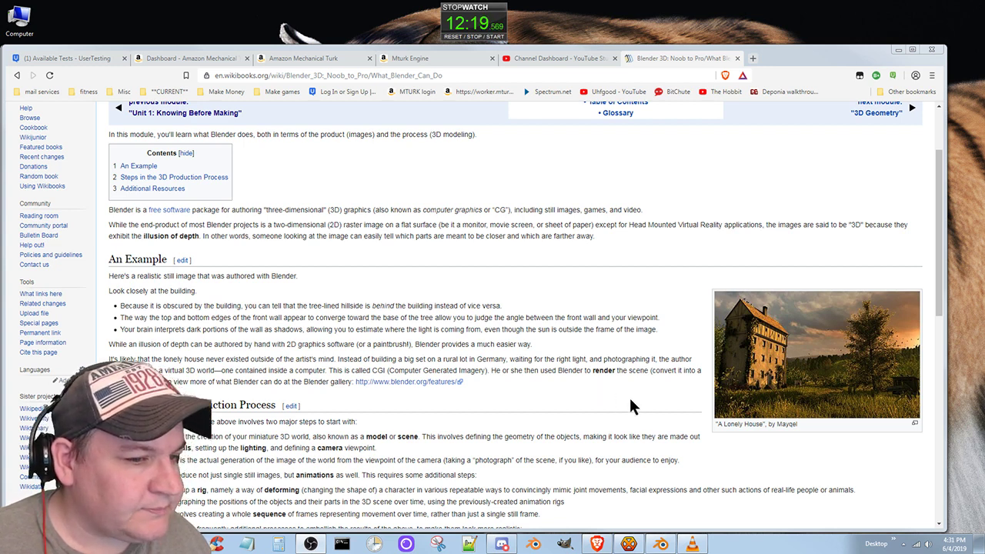
left_click(791, 376)
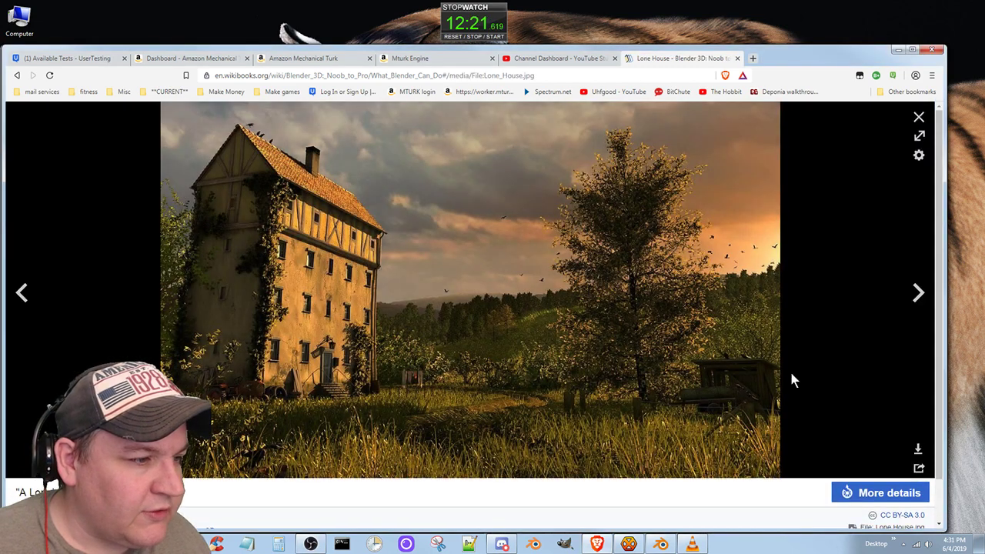
left_click(545, 385)
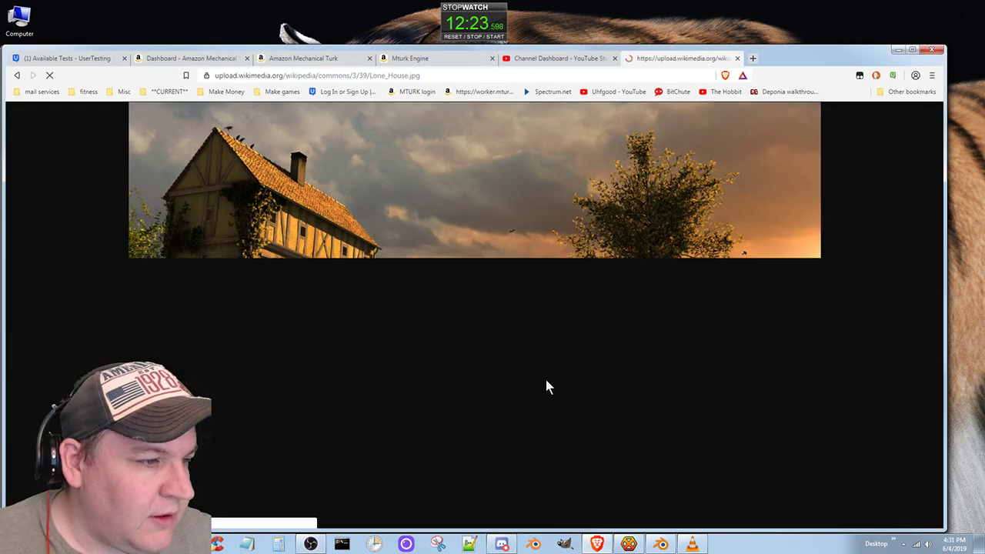
left_click(548, 373)
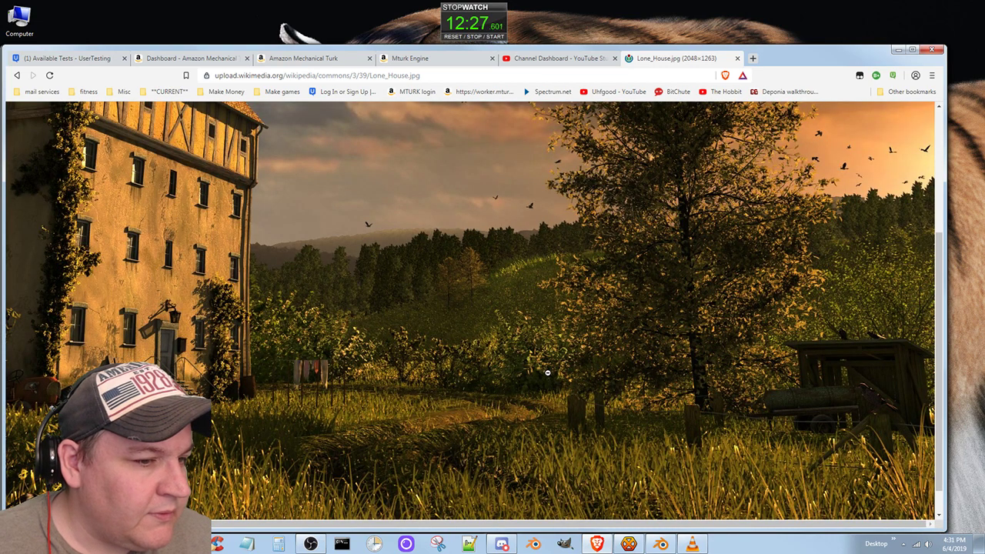
left_click(548, 374)
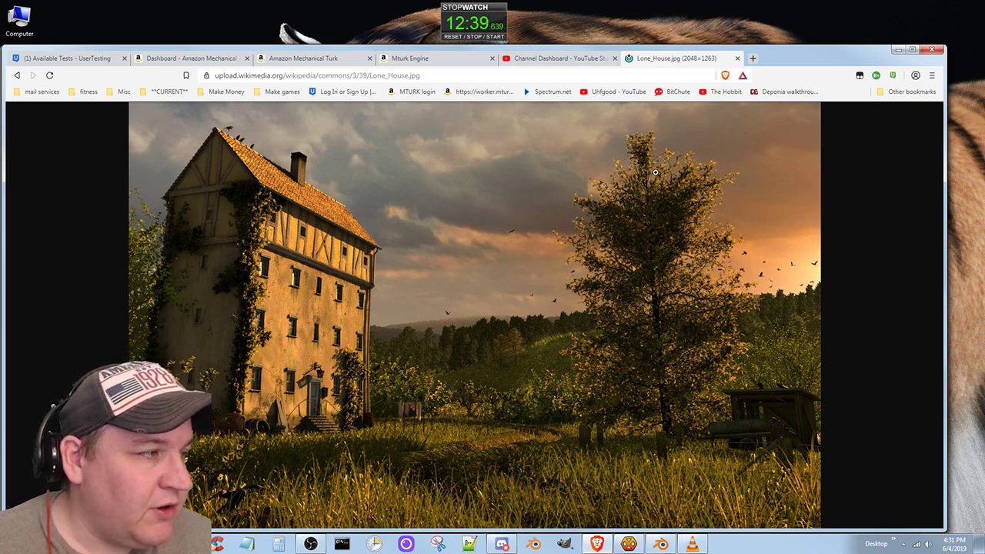
left_click(15, 75)
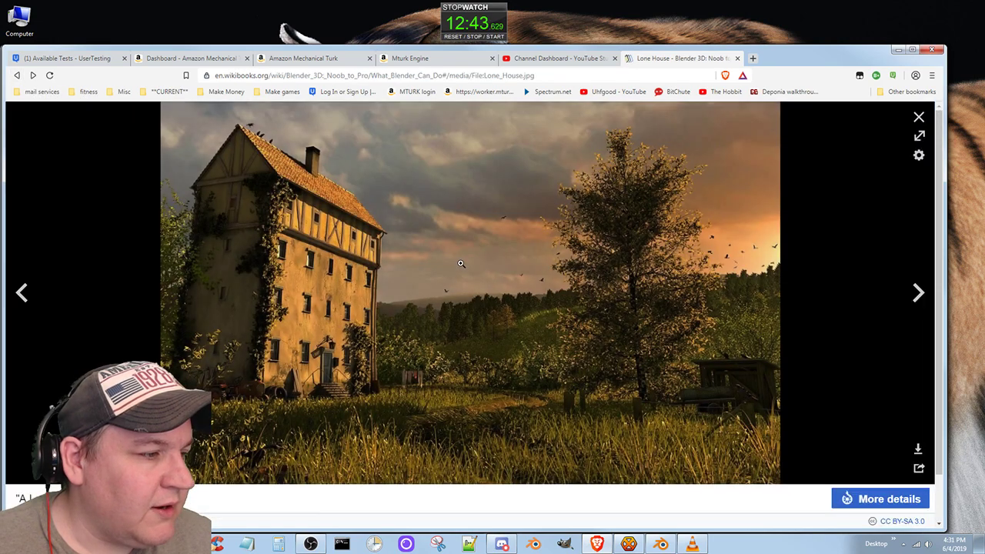
left_click(15, 75)
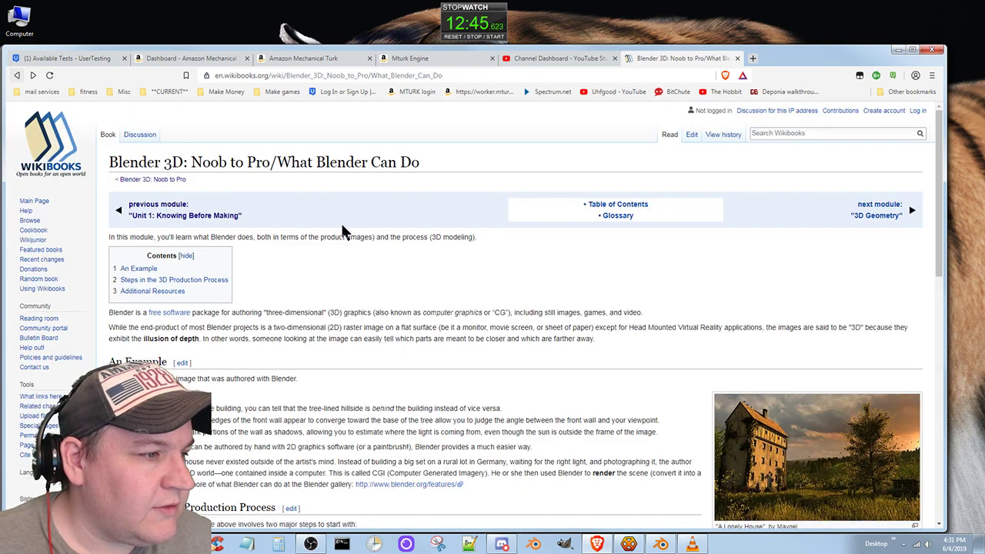